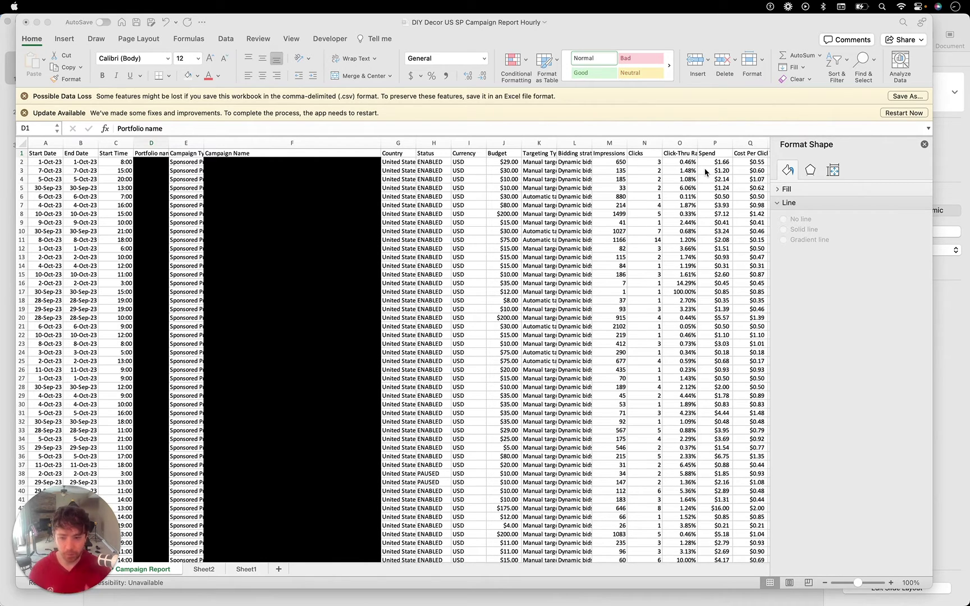
Bring the dayparting presentation forward and step through to slide 3, the Configuration slide.
{"action": "left_click", "coordinate": [948, 366]}
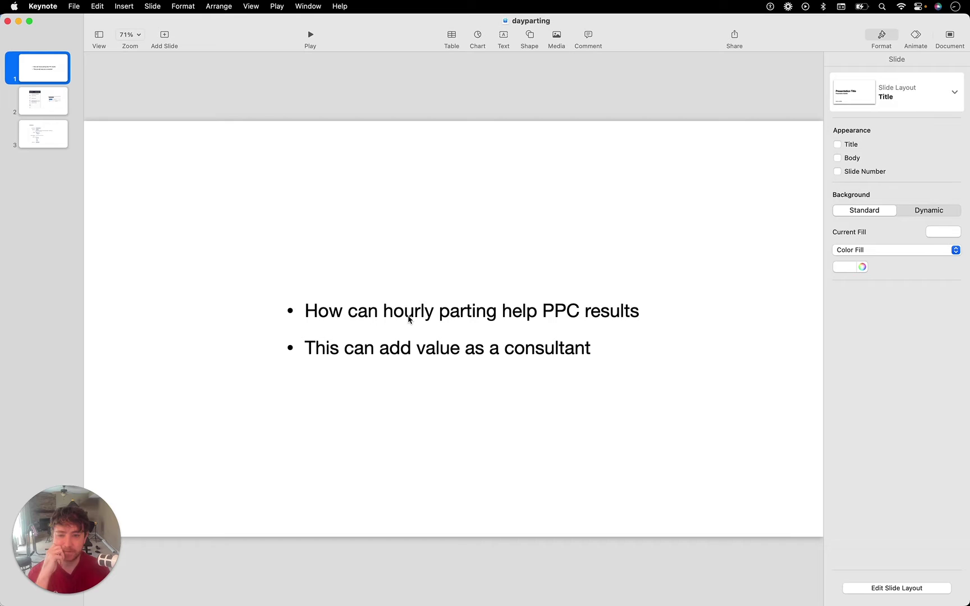
{"action": "left_click", "coordinate": [39, 108]}
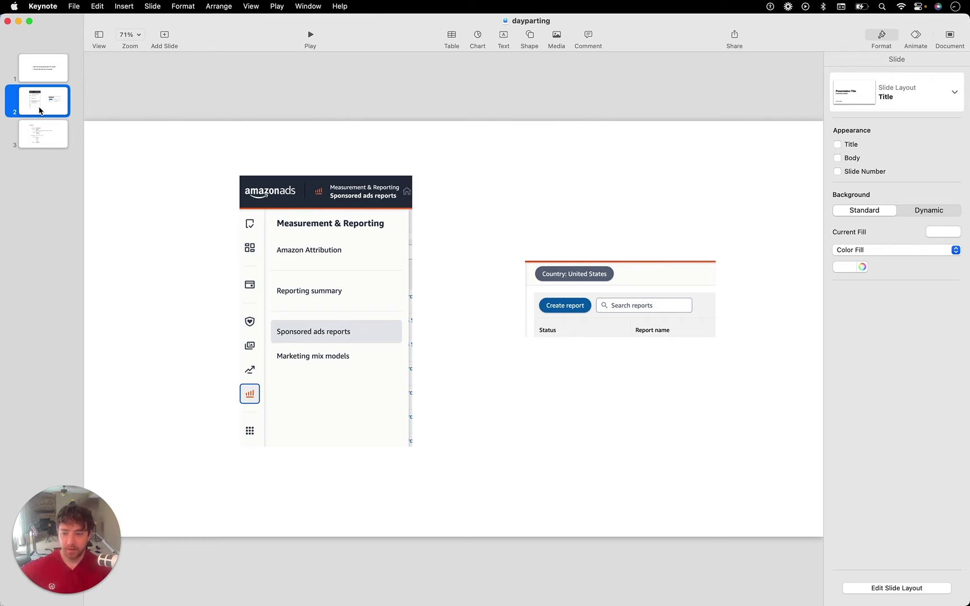
{"action": "left_click", "coordinate": [50, 142]}
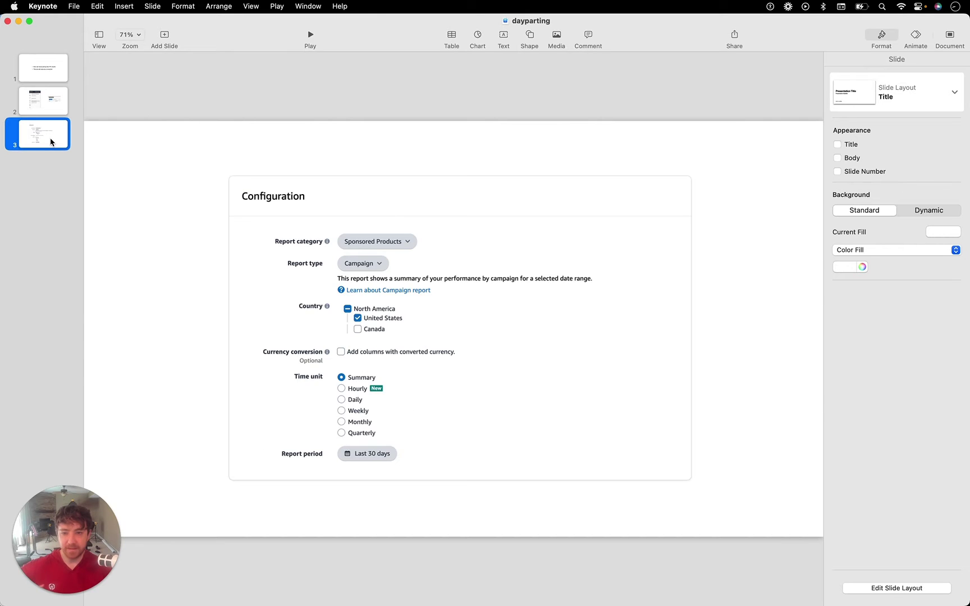
Move the Amazon Ads menu screenshot up-left and enlarge it, then go to the Configuration slide.
{"action": "left_click", "coordinate": [48, 101]}
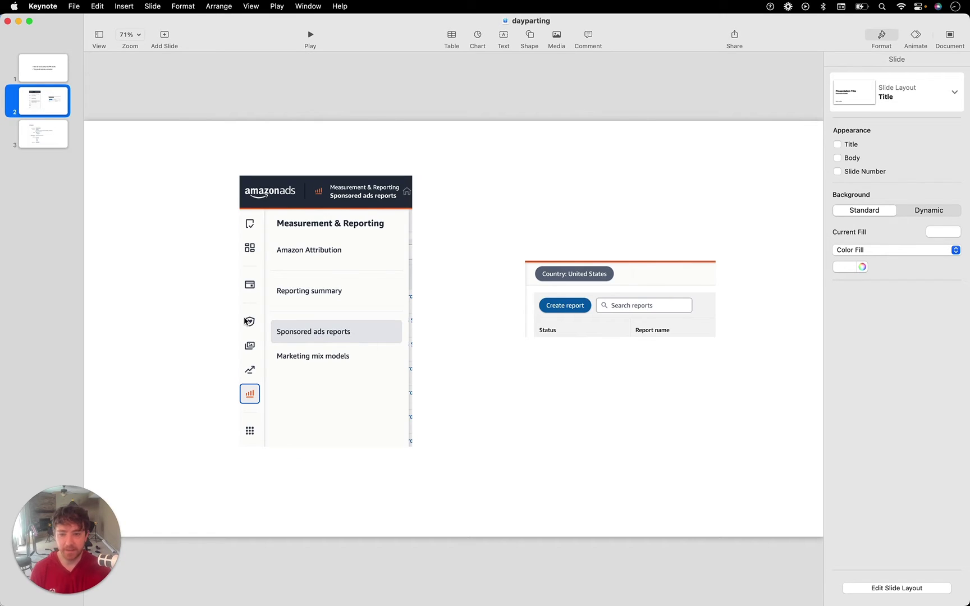
{"action": "left_click", "coordinate": [274, 283]}
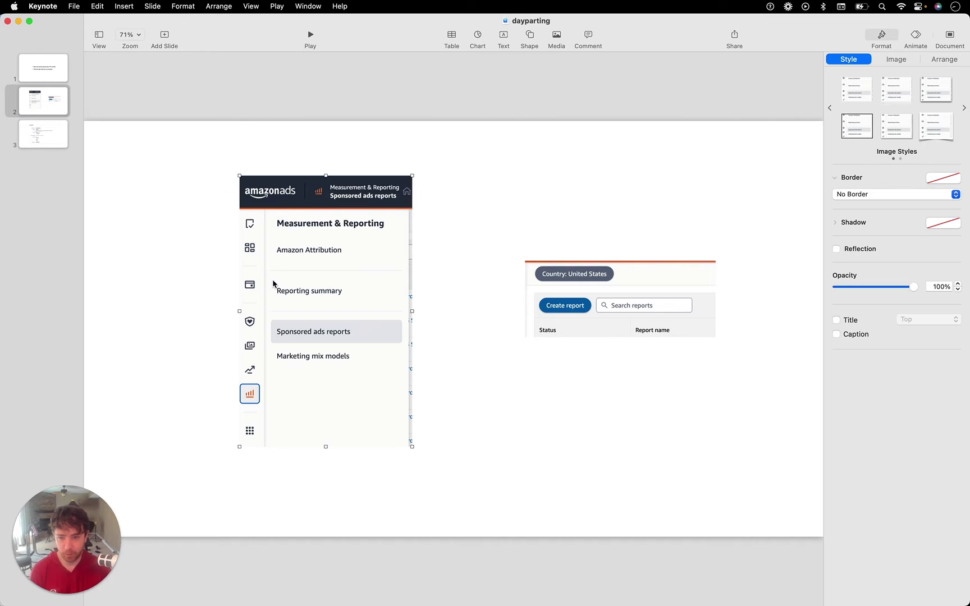
{"action": "left_click_drag", "start_coordinate": [274, 283], "coordinate": [216, 264]}
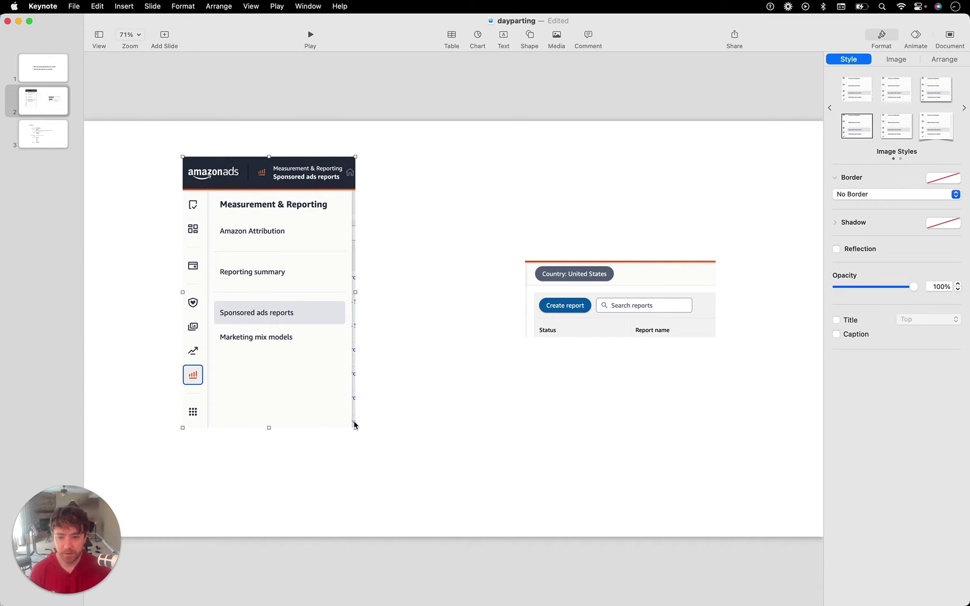
{"action": "left_click_drag", "start_coordinate": [355, 425], "coordinate": [390, 482]}
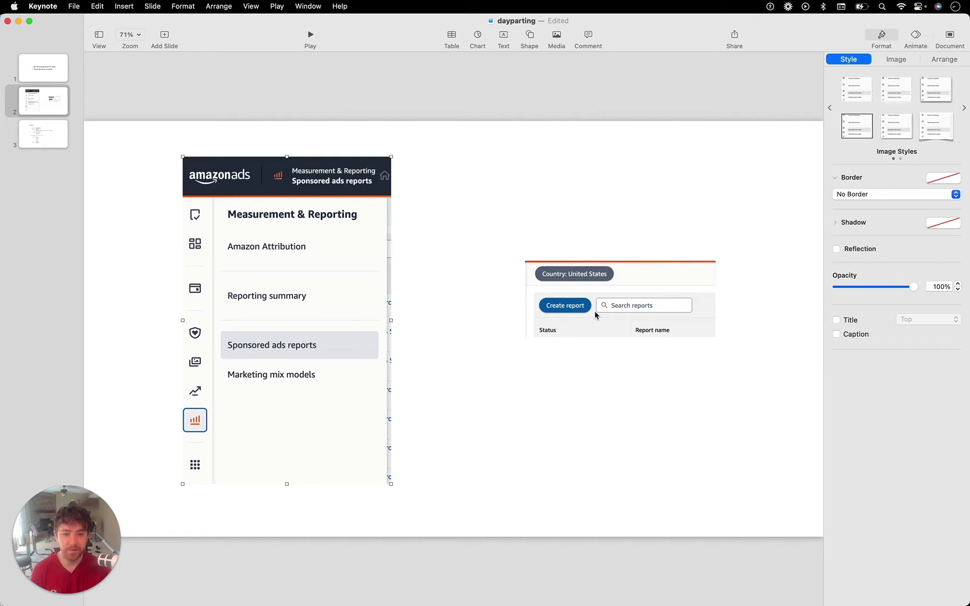
{"action": "left_click", "coordinate": [53, 136]}
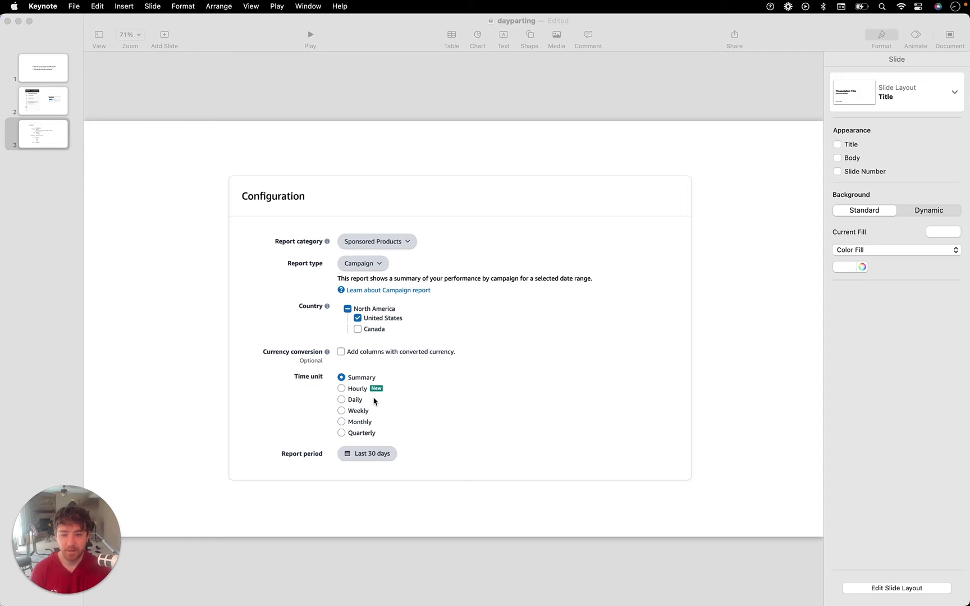
Loop the Hourly time unit with a red annotation, clear it, and return to Excel.
{"action": "mouse_move", "coordinate": [374, 401]}
{"action": "left_mouse_down"}
{"action": "mouse_move", "coordinate": [334, 399]}
{"action": "mouse_move", "coordinate": [331, 387]}
{"action": "mouse_move", "coordinate": [356, 377]}
{"action": "mouse_move", "coordinate": [386, 385]}
{"action": "mouse_move", "coordinate": [381, 398]}
{"action": "left_mouse_up"}
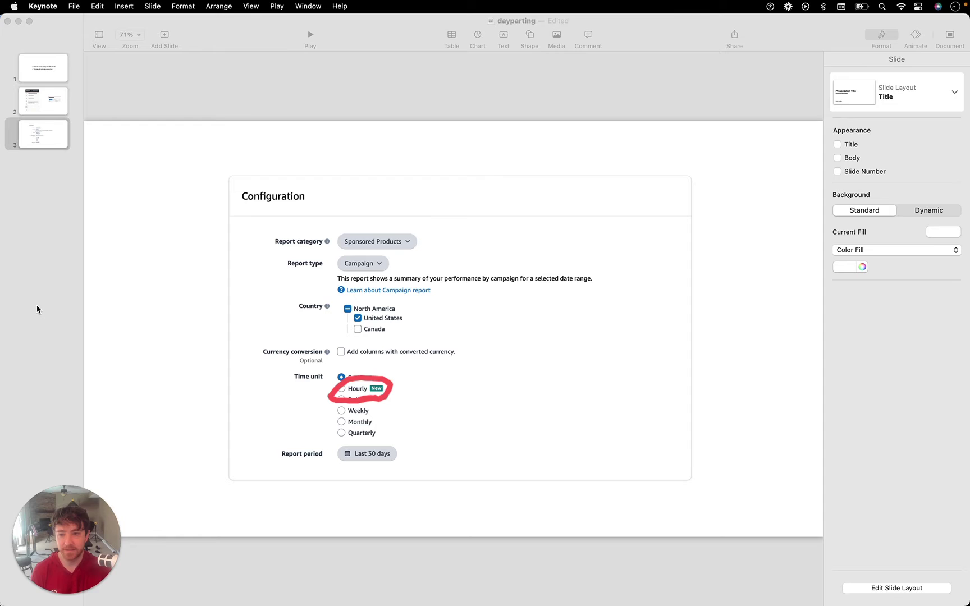
{"action": "key", "text": "Escape"}
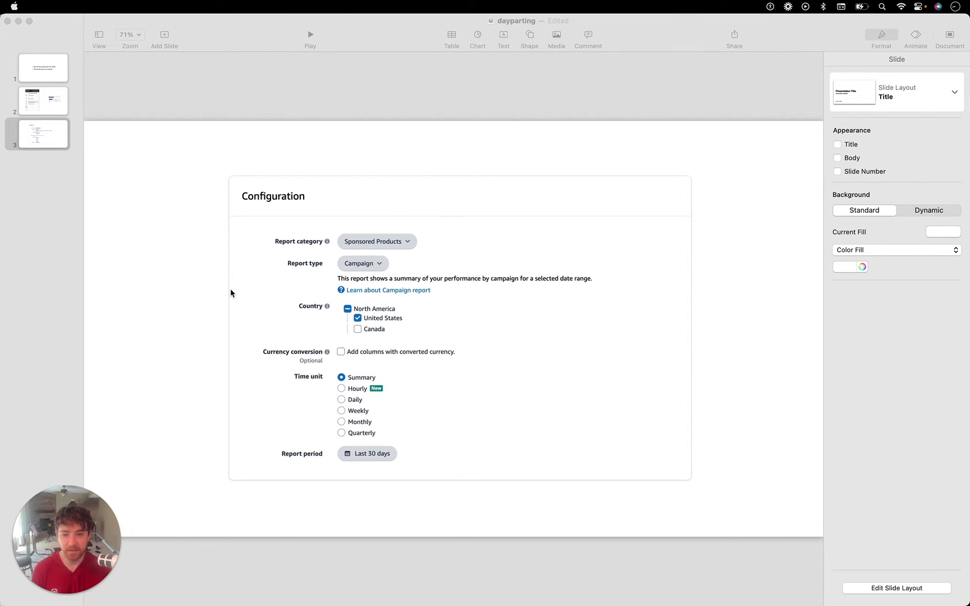
{"action": "key", "text": "super+Tab"}
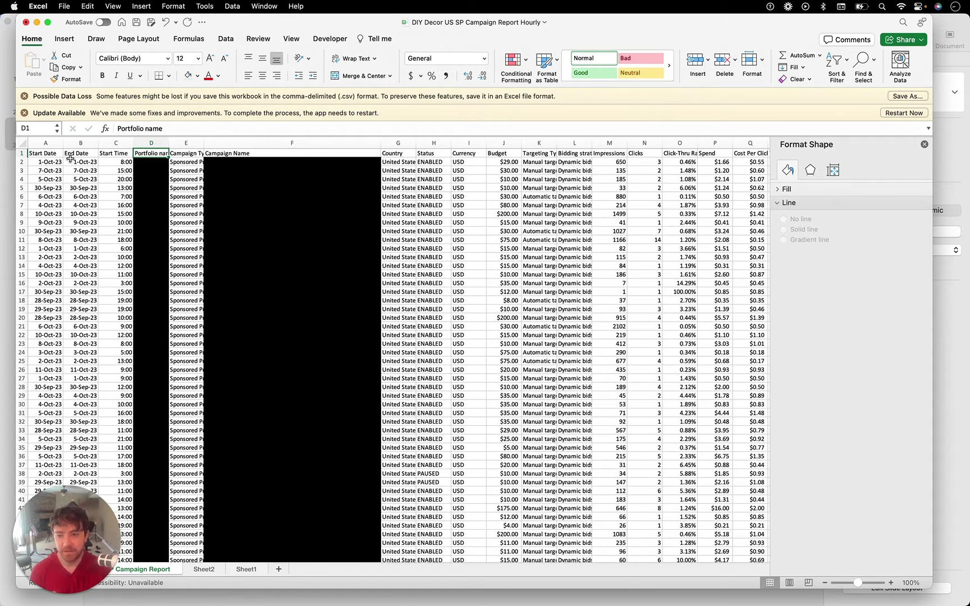
Select cell A1, the Start Date heading of the Campaign Report sheet.
{"action": "left_click", "coordinate": [45, 156]}
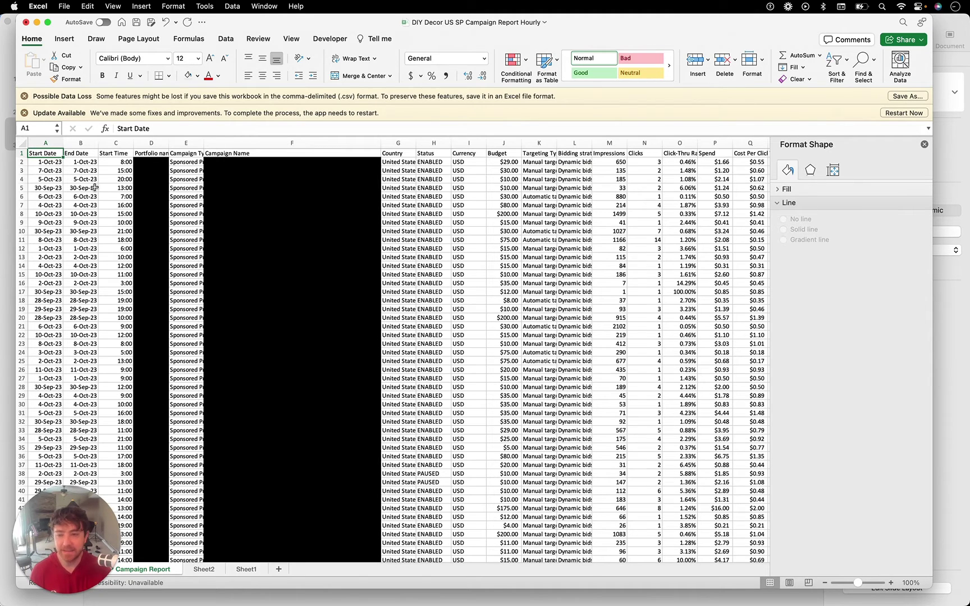
Check the Sheet2 pivot, then autofit Sheet1's column B to its 7 Day Total Orders header.
{"action": "left_click", "coordinate": [207, 571]}
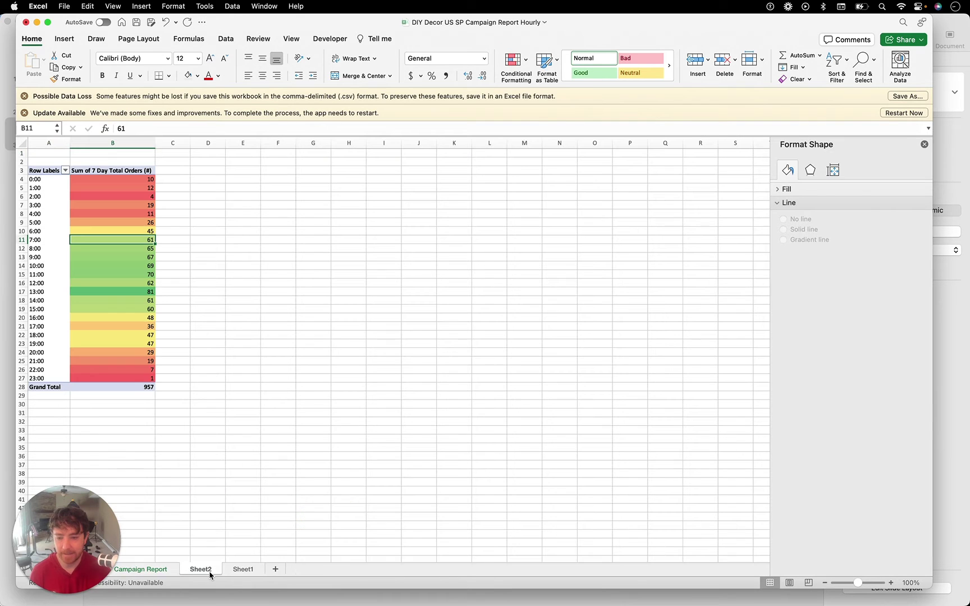
{"action": "left_click", "coordinate": [243, 571]}
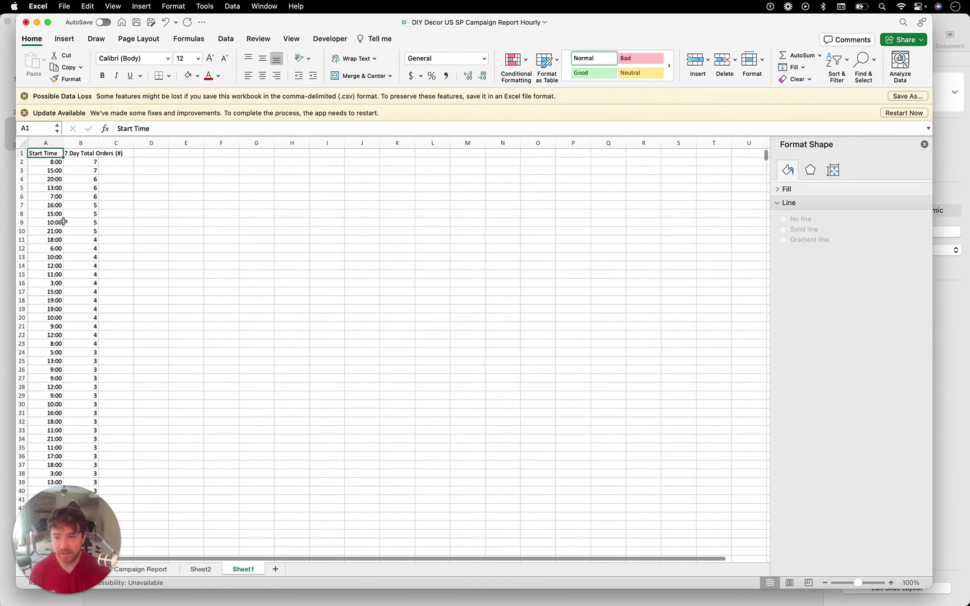
{"action": "left_click_drag", "start_coordinate": [58, 146], "coordinate": [59, 146]}
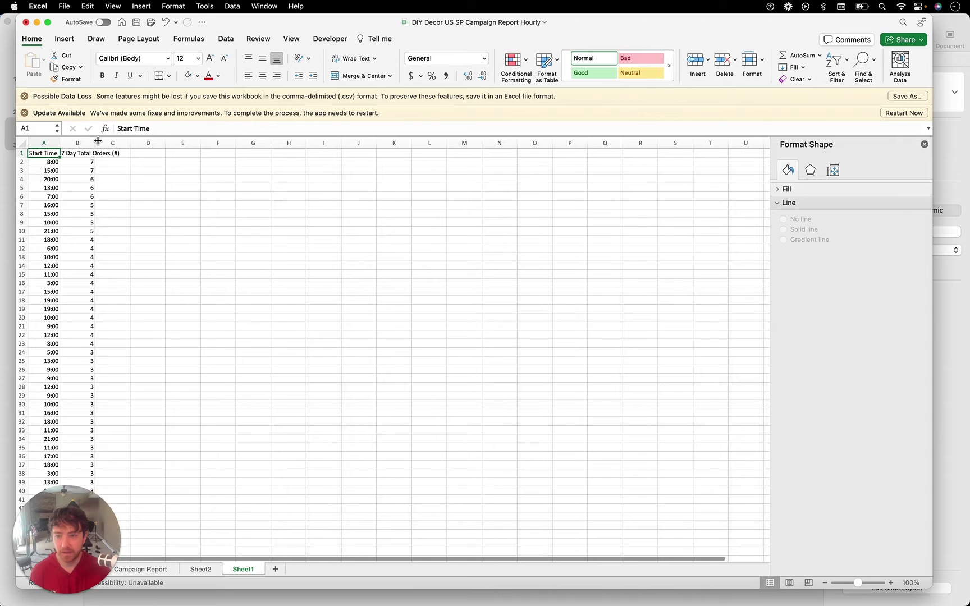
{"action": "left_click", "coordinate": [96, 143]}
{"action": "double_click", "coordinate": [94, 142]}
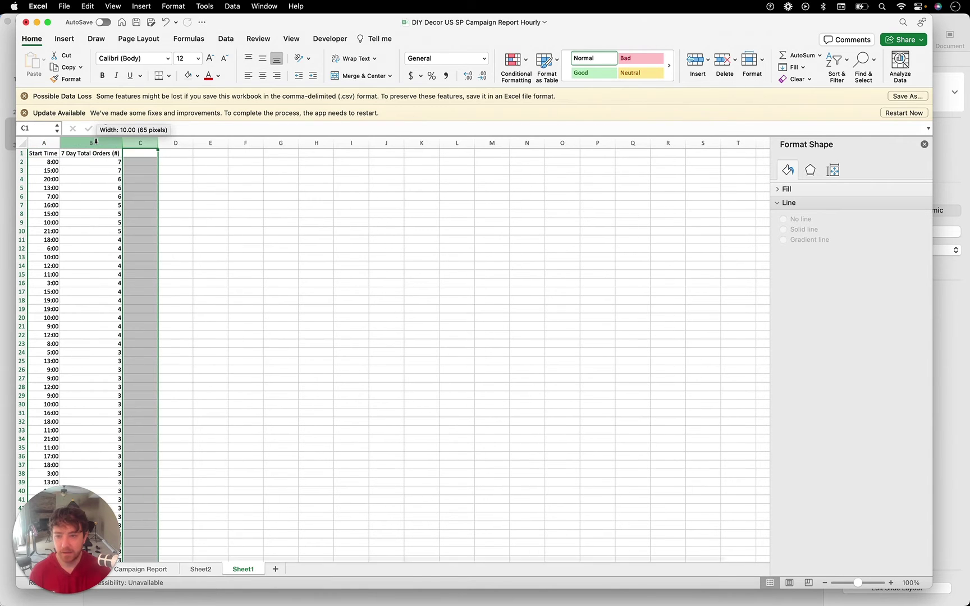
{"action": "left_click", "coordinate": [37, 155]}
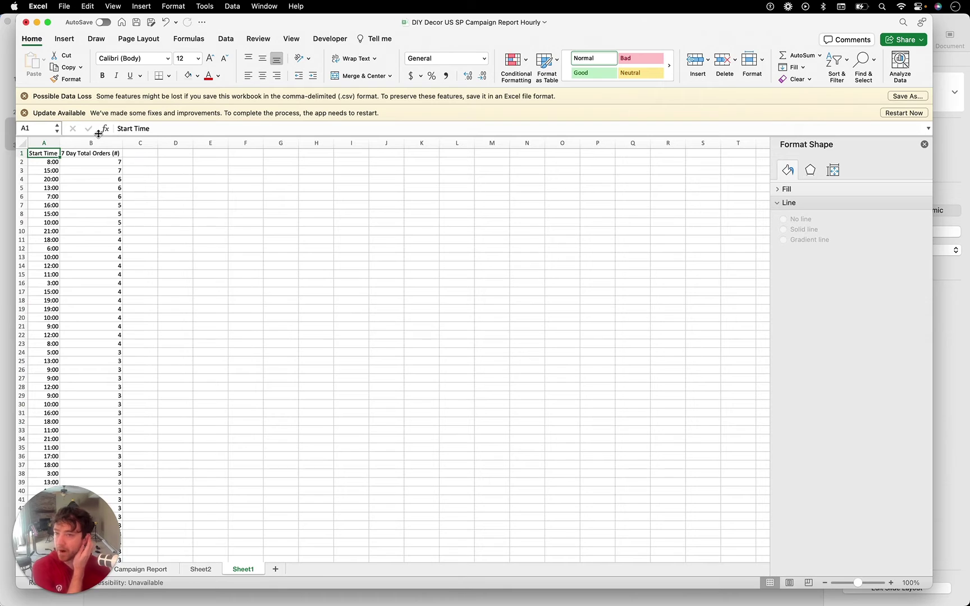
Insert a PivotTable from the Sheet1 data on a new worksheet.
{"action": "left_click", "coordinate": [57, 42]}
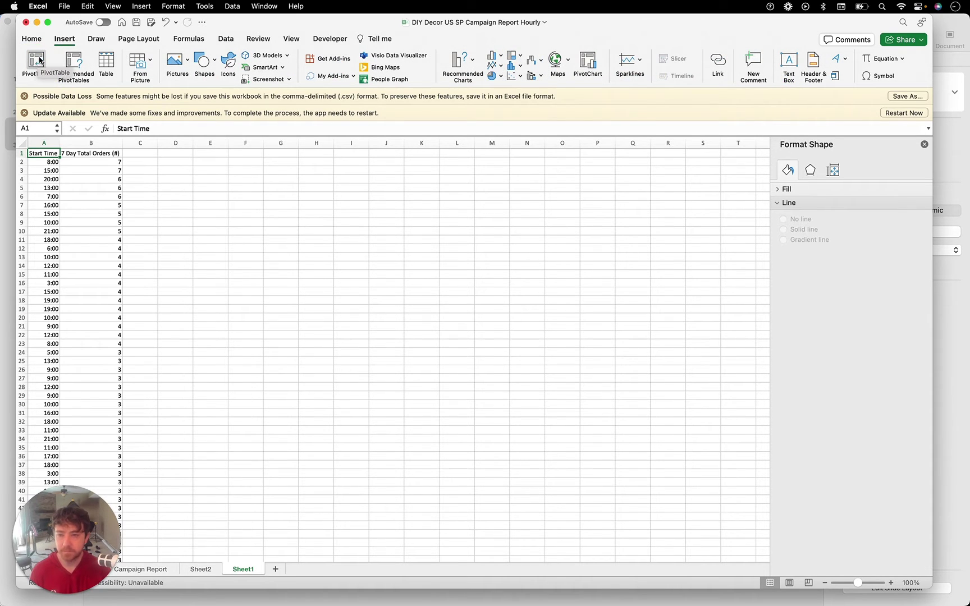
{"action": "left_click", "coordinate": [39, 61]}
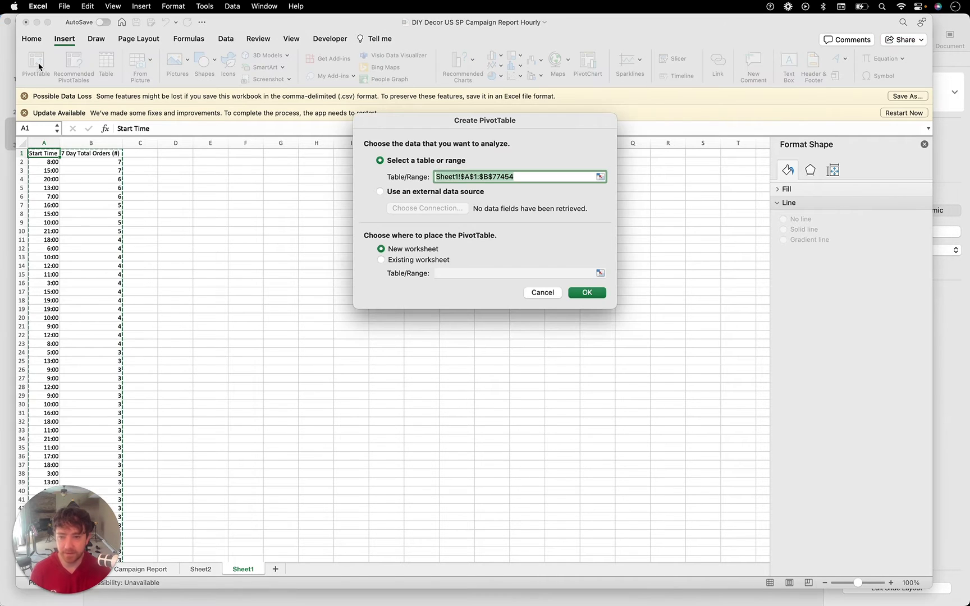
{"action": "left_click", "coordinate": [587, 292]}
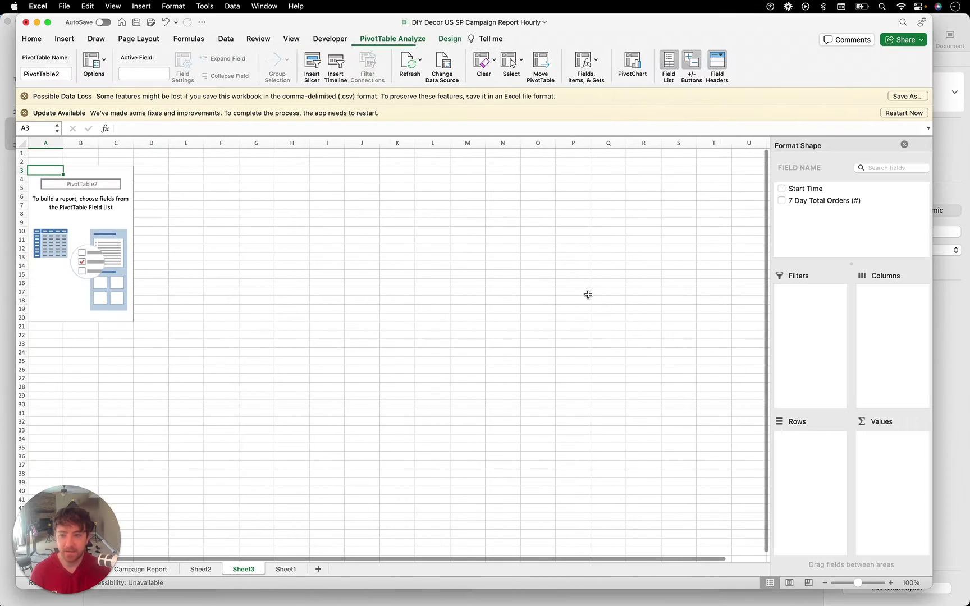
Put Start Time in Rows and sum 7 Day Total Orders (#) in Values, then select B4:B27.
{"action": "left_click", "coordinate": [786, 190]}
{"action": "left_click", "coordinate": [785, 190]}
{"action": "left_click_drag", "start_coordinate": [890, 437], "coordinate": [801, 465]}
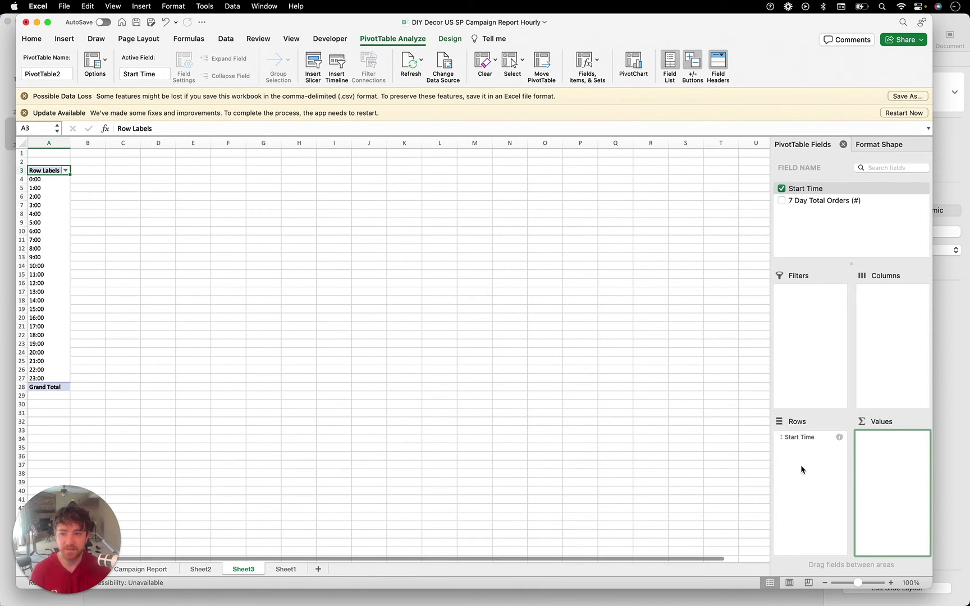
{"action": "left_click", "coordinate": [783, 202]}
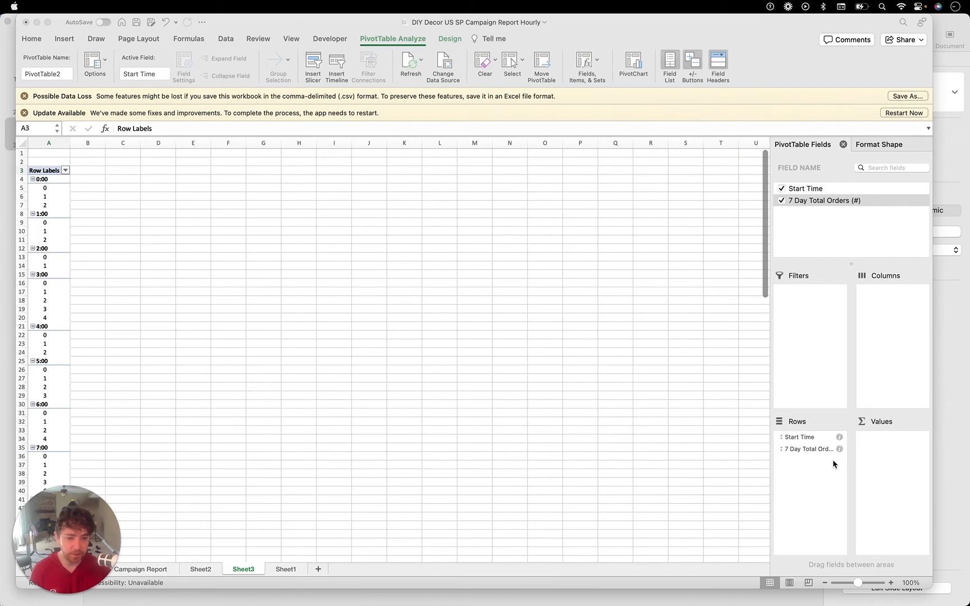
{"action": "left_click_drag", "start_coordinate": [800, 449], "coordinate": [892, 467]}
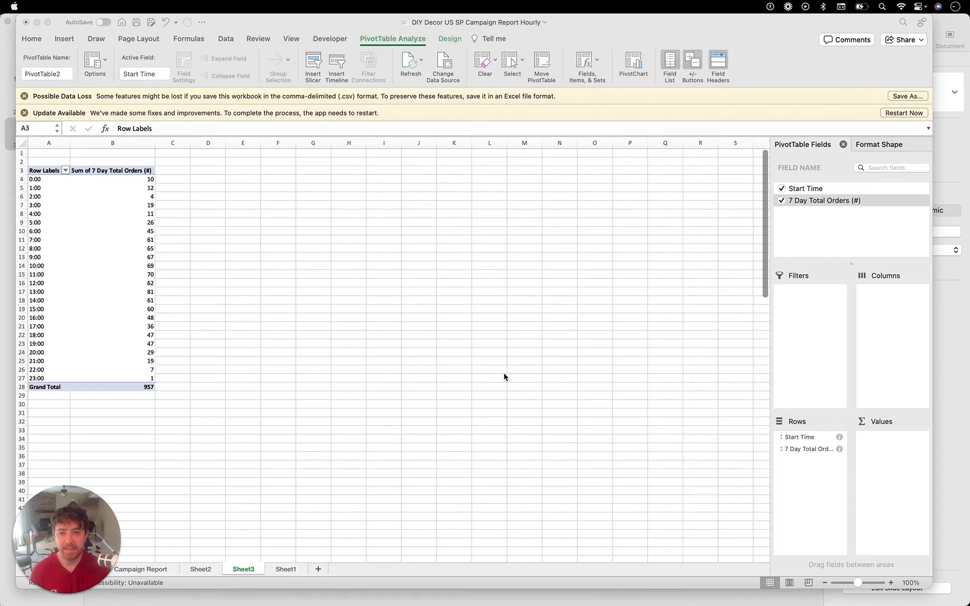
{"action": "left_click_drag", "start_coordinate": [115, 180], "coordinate": [119, 380]}
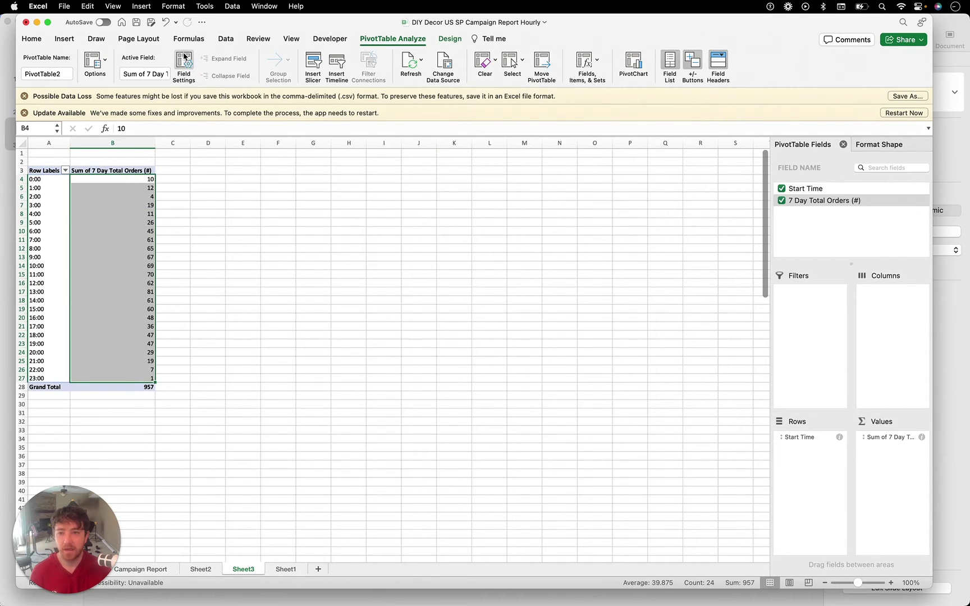
Apply the Green-Yellow-Red Conditional Formatting color scale to the selected hourly totals.
{"action": "left_click", "coordinate": [30, 41]}
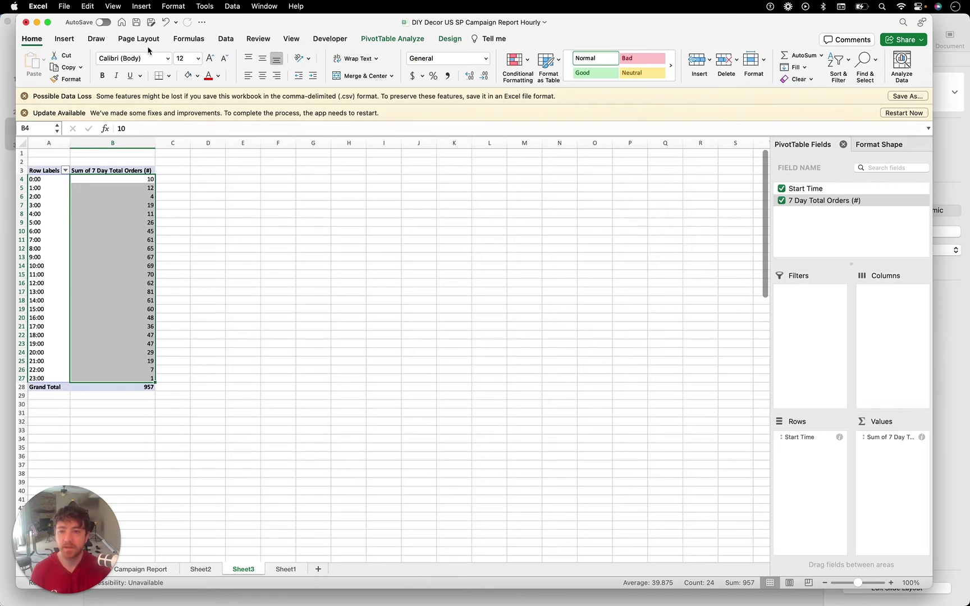
{"action": "left_click", "coordinate": [528, 61]}
{"action": "mouse_move", "coordinate": [533, 81]}
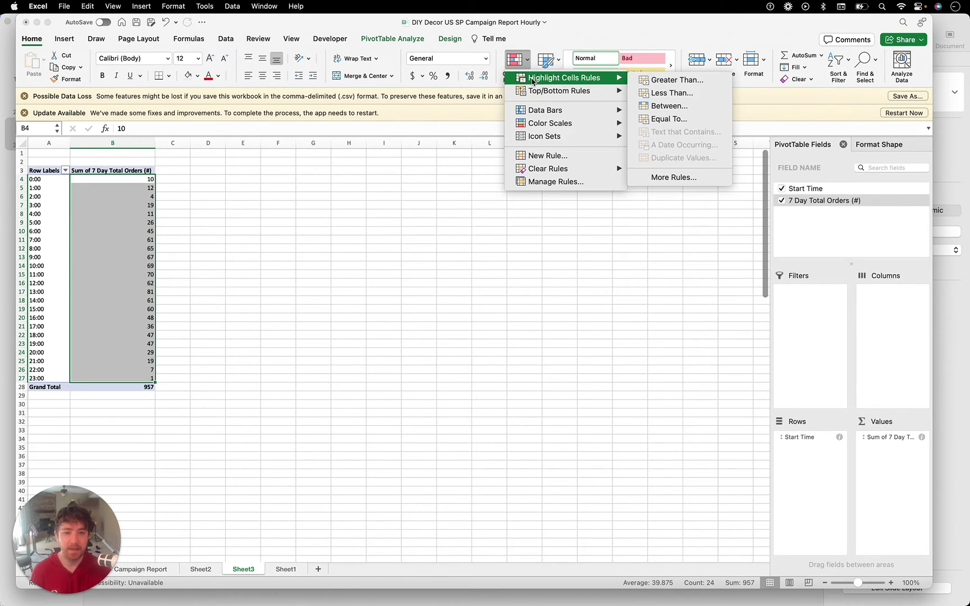
{"action": "mouse_move", "coordinate": [553, 128]}
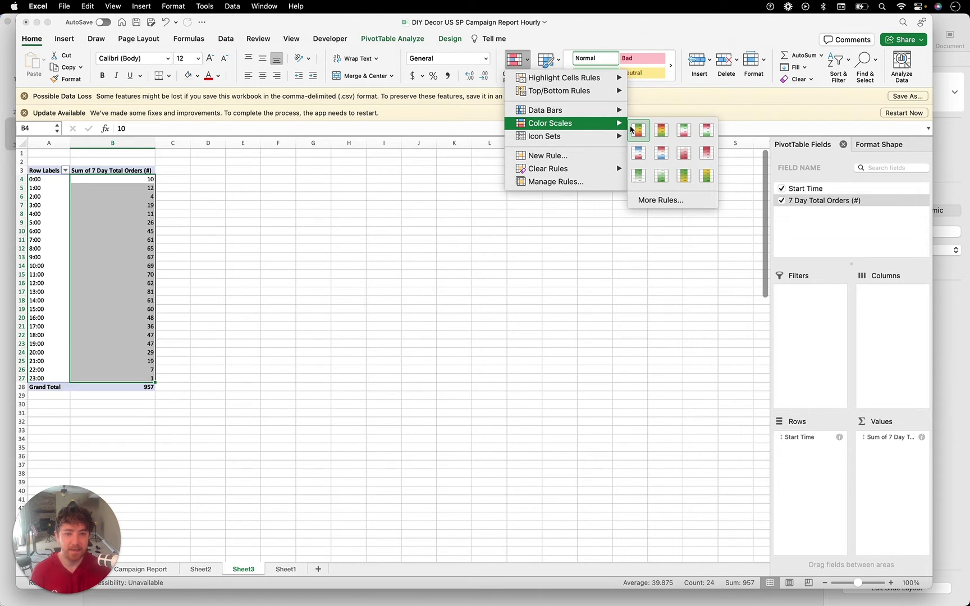
{"action": "left_click", "coordinate": [638, 130]}
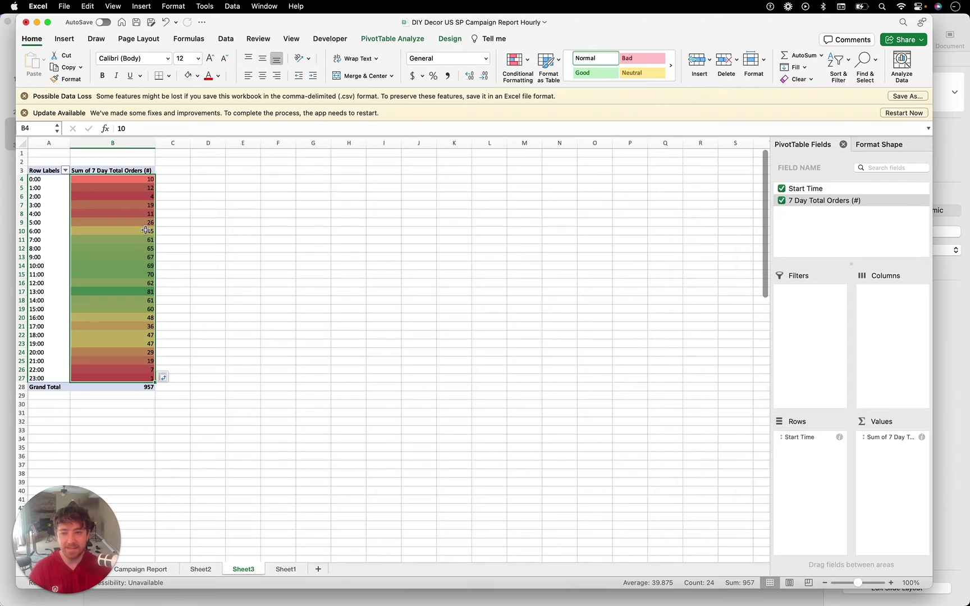
Set the whole sheet's font size to 20, after trying 26 first.
{"action": "left_click", "coordinate": [21, 141]}
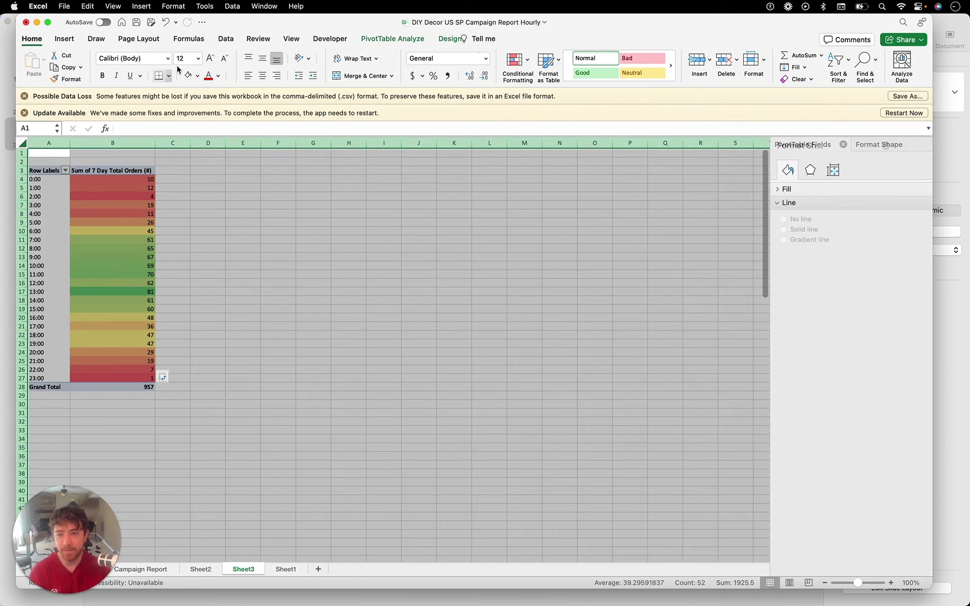
{"action": "left_click", "coordinate": [198, 58]}
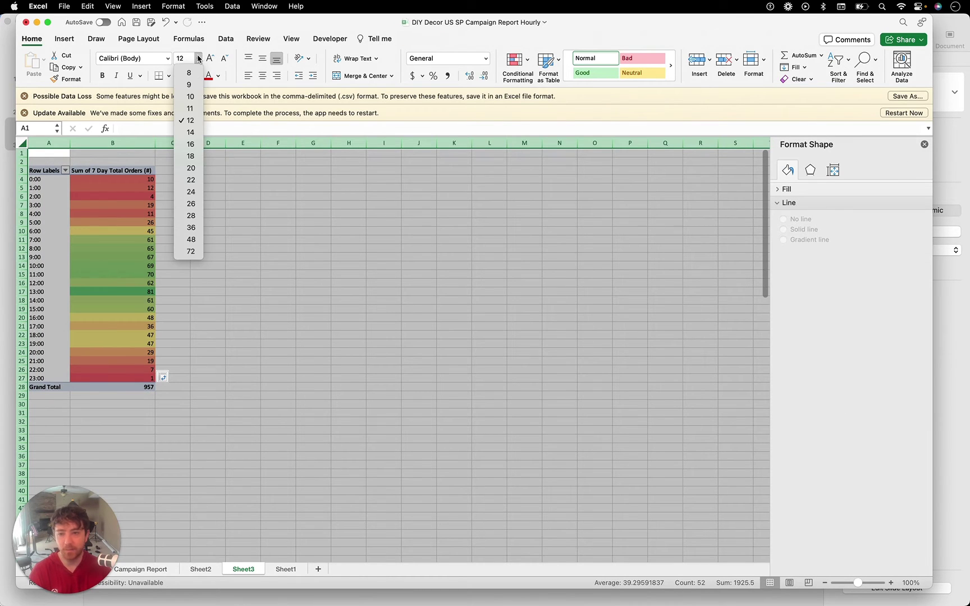
{"action": "left_click", "coordinate": [185, 203]}
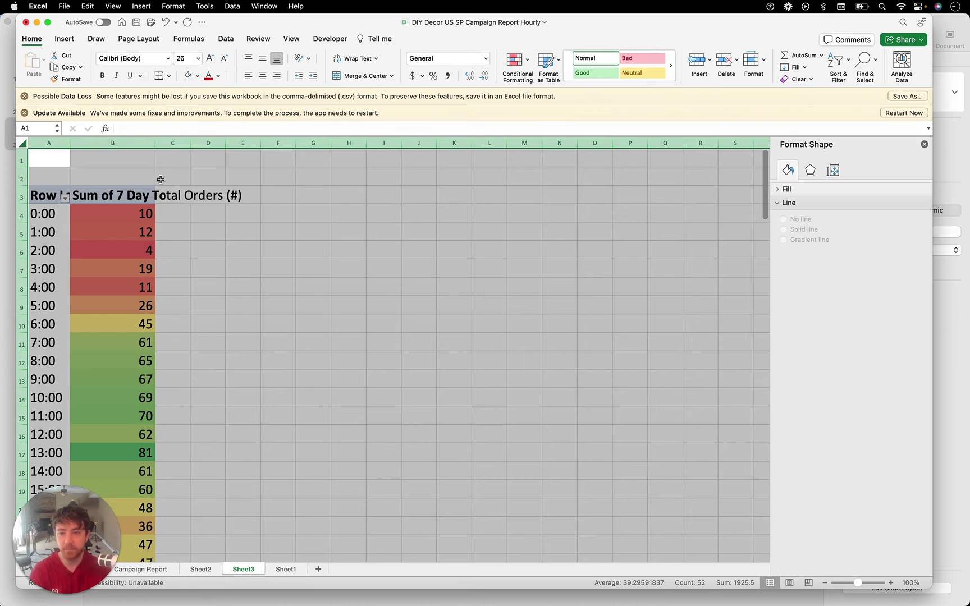
{"action": "left_click", "coordinate": [198, 59]}
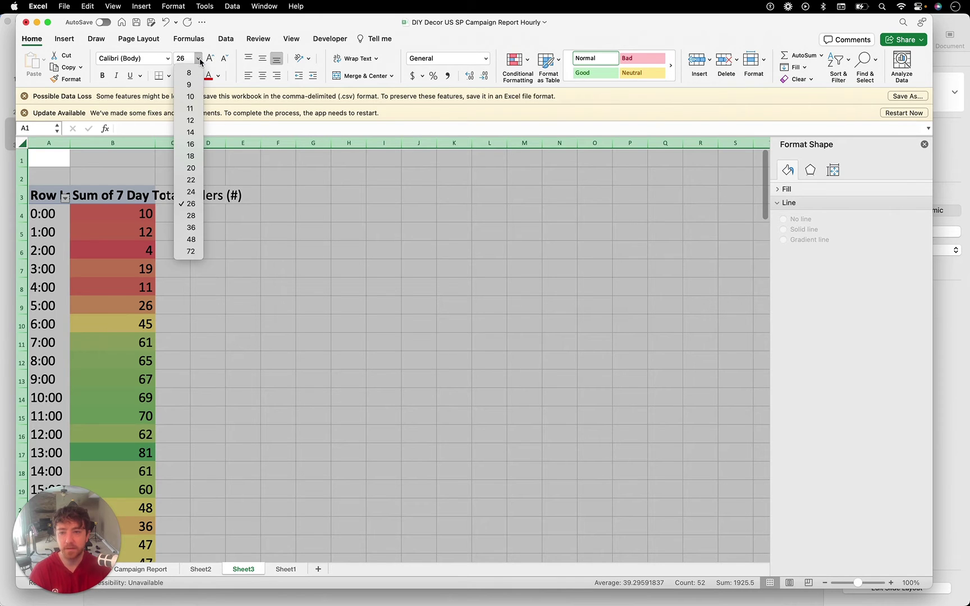
{"action": "left_click", "coordinate": [188, 168]}
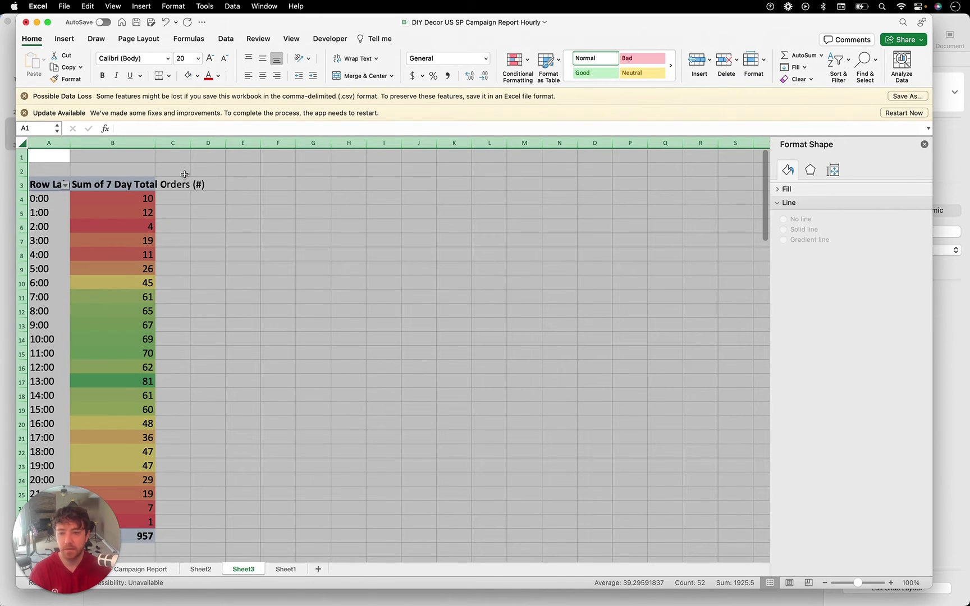
{"action": "left_click", "coordinate": [370, 263]}
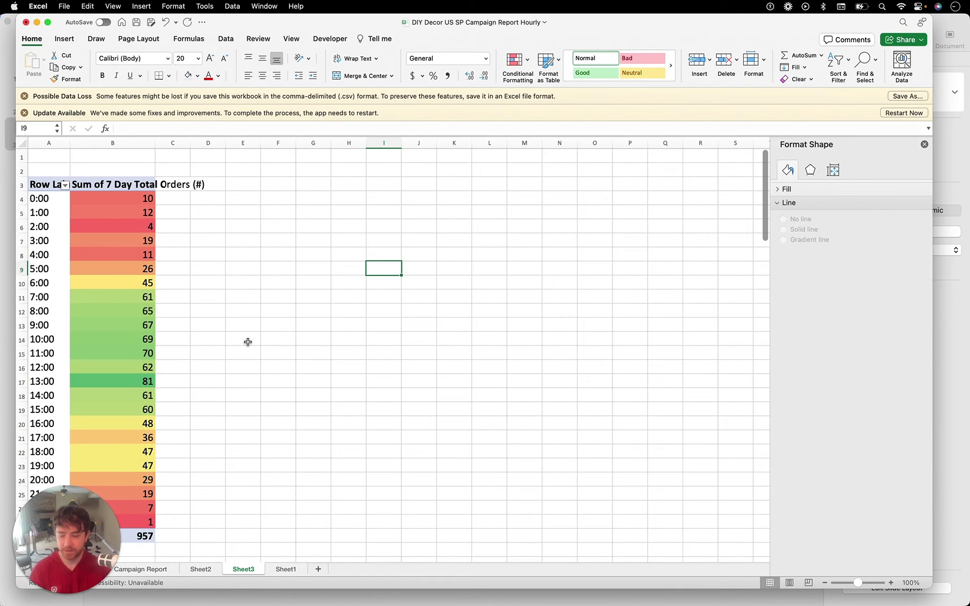
Autofit columns A and B so the enlarged labels show in full.
{"action": "left_click_drag", "start_coordinate": [351, 22], "coordinate": [491, 21]}
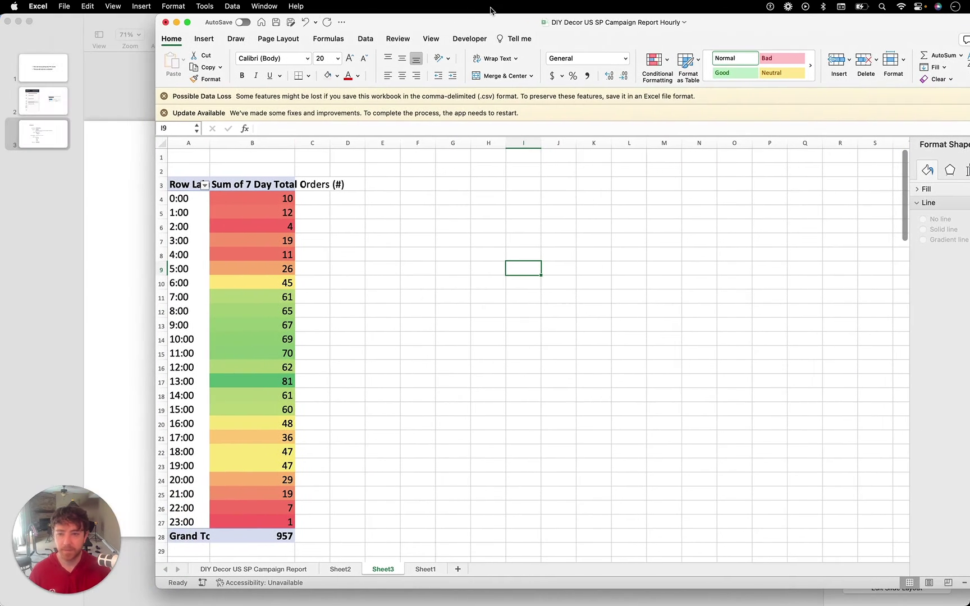
{"action": "left_click", "coordinate": [162, 143]}
{"action": "double_click", "coordinate": [210, 143]}
{"action": "left_click", "coordinate": [260, 225]}
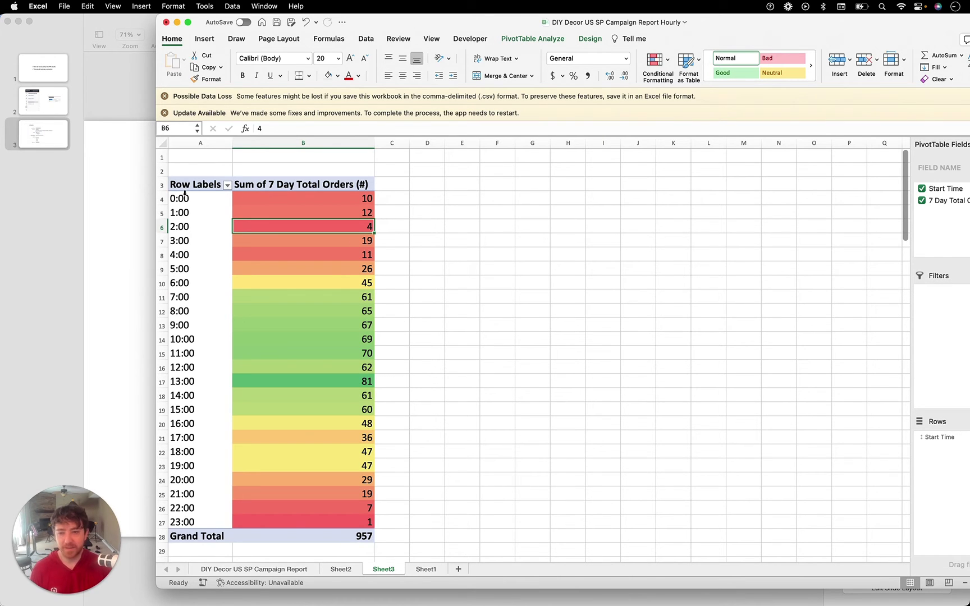
{"action": "left_click_drag", "start_coordinate": [185, 197], "coordinate": [371, 521]}
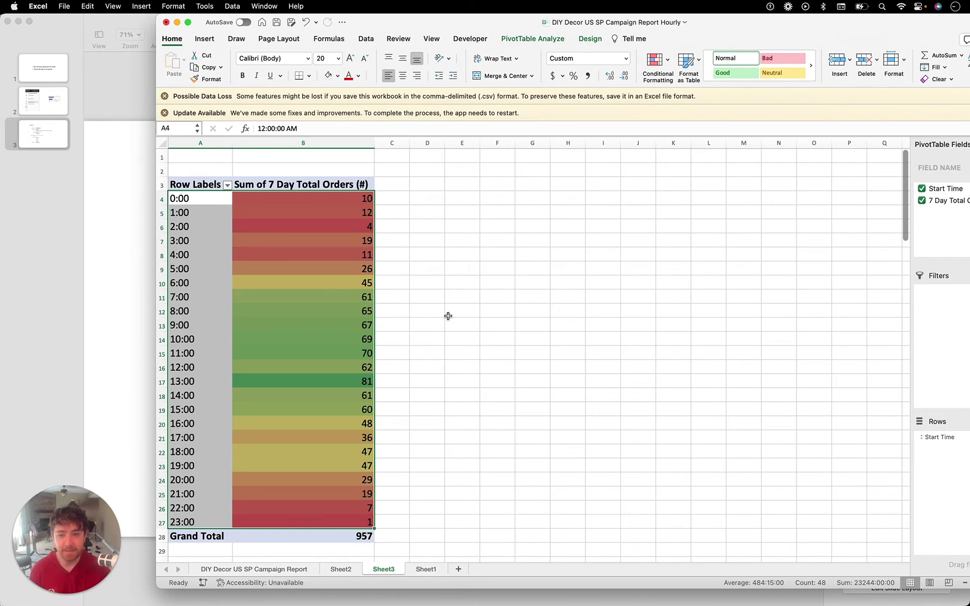
{"action": "left_click_drag", "start_coordinate": [291, 220], "coordinate": [341, 523]}
{"action": "left_click", "coordinate": [326, 198]}
{"action": "left_click", "coordinate": [321, 228]}
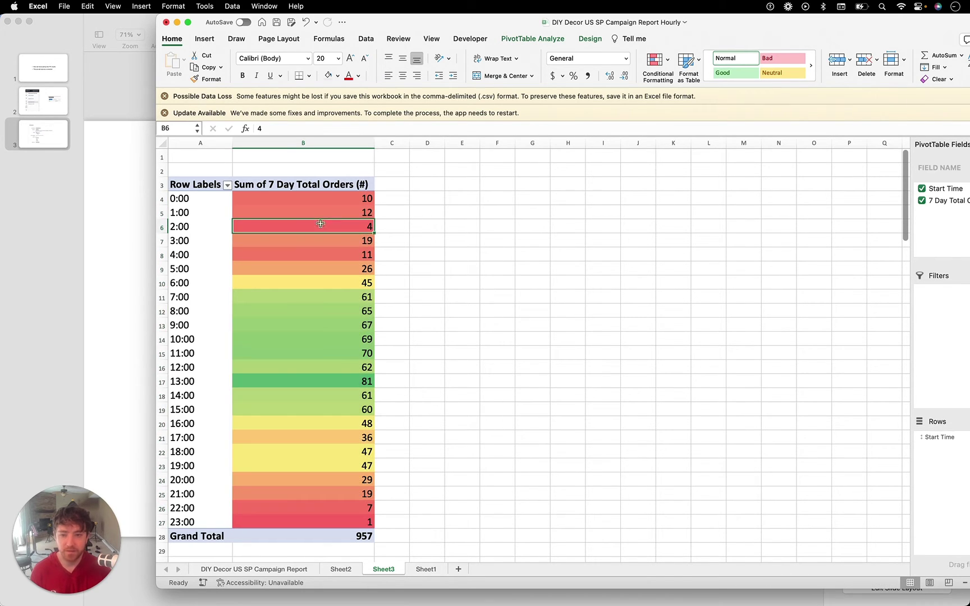
{"action": "left_click", "coordinate": [315, 198]}
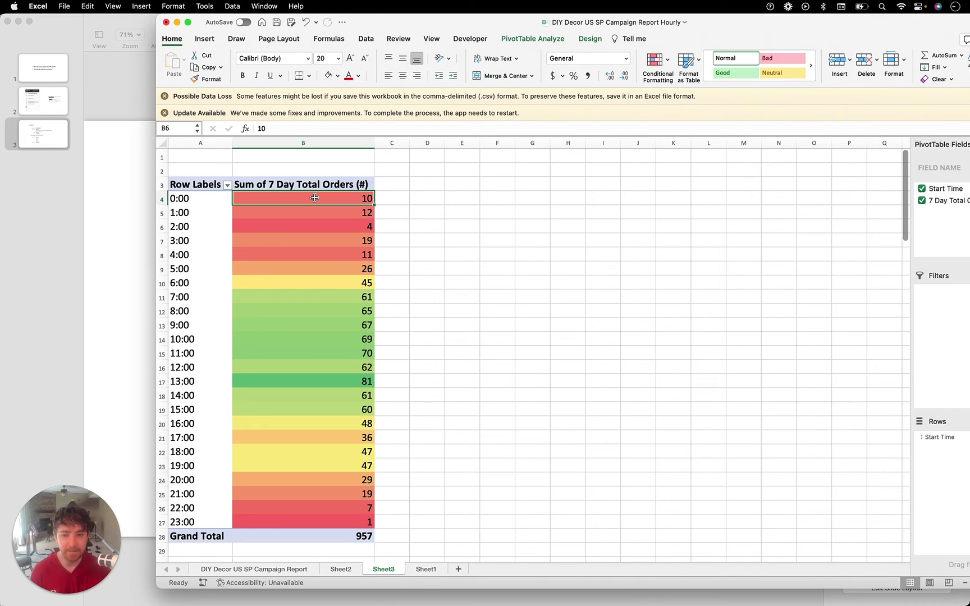
{"action": "left_click", "coordinate": [324, 380]}
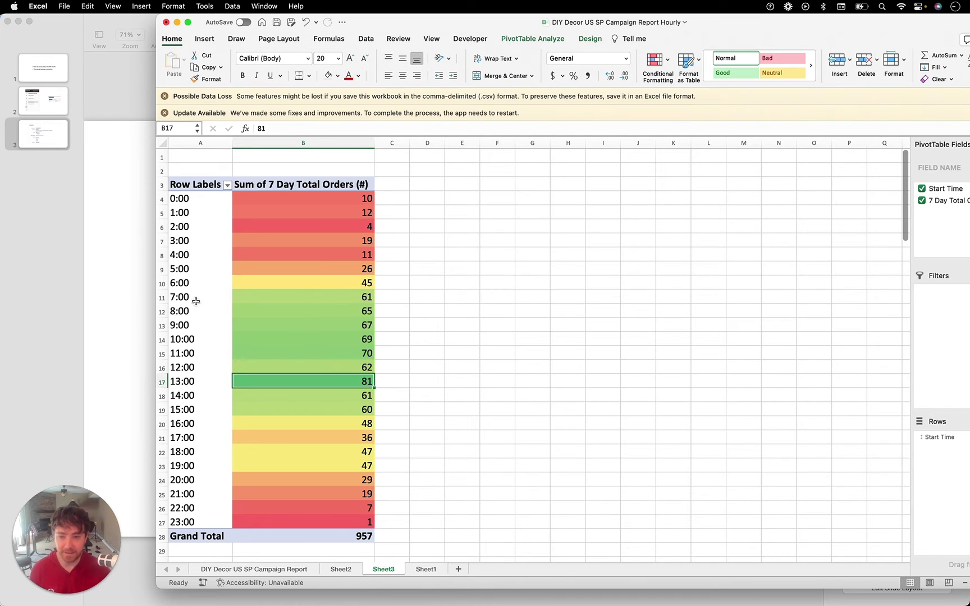
{"action": "left_click", "coordinate": [161, 298]}
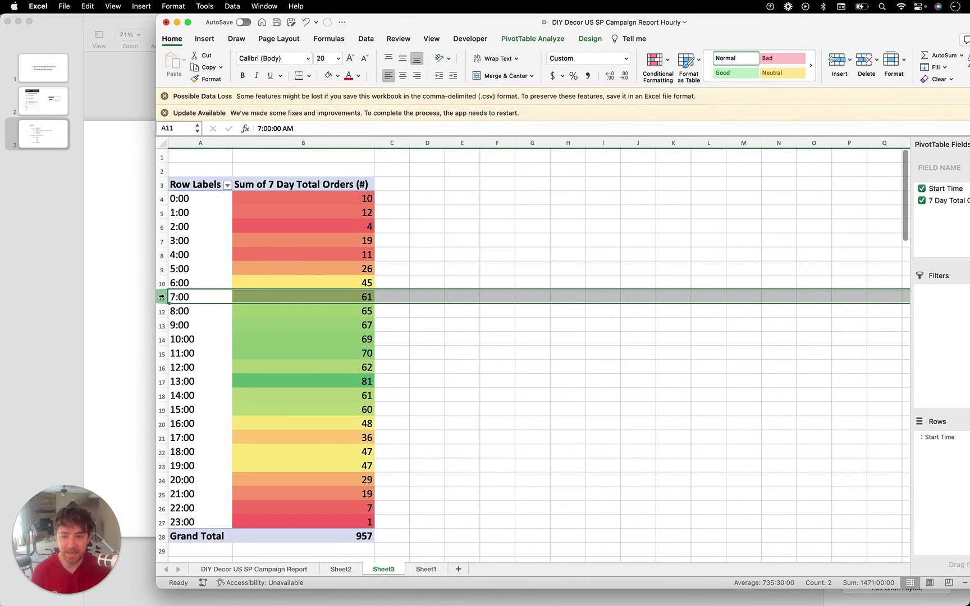
{"action": "left_click_drag", "start_coordinate": [161, 298], "coordinate": [153, 409]}
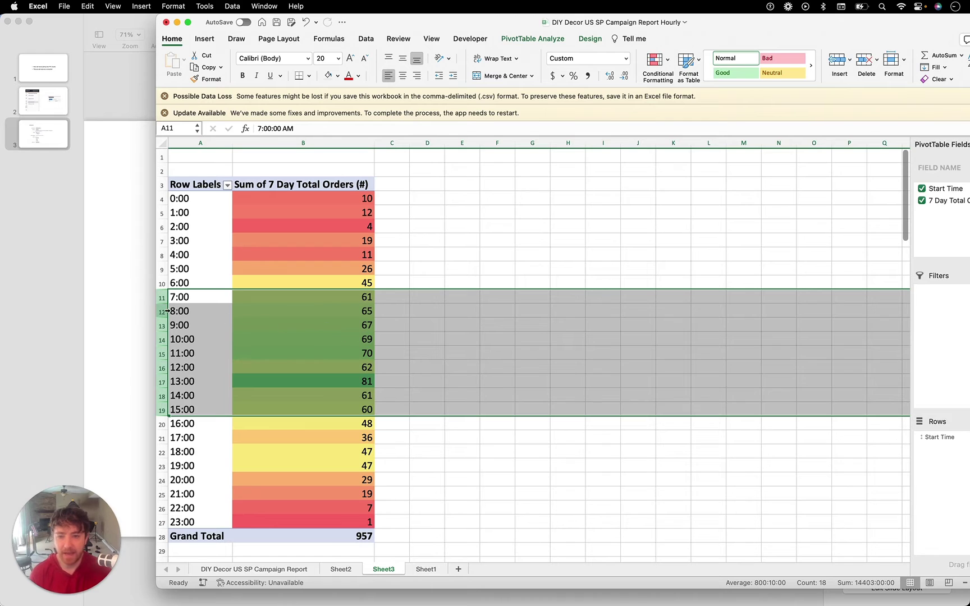
{"action": "left_click_drag", "start_coordinate": [160, 282], "coordinate": [151, 466]}
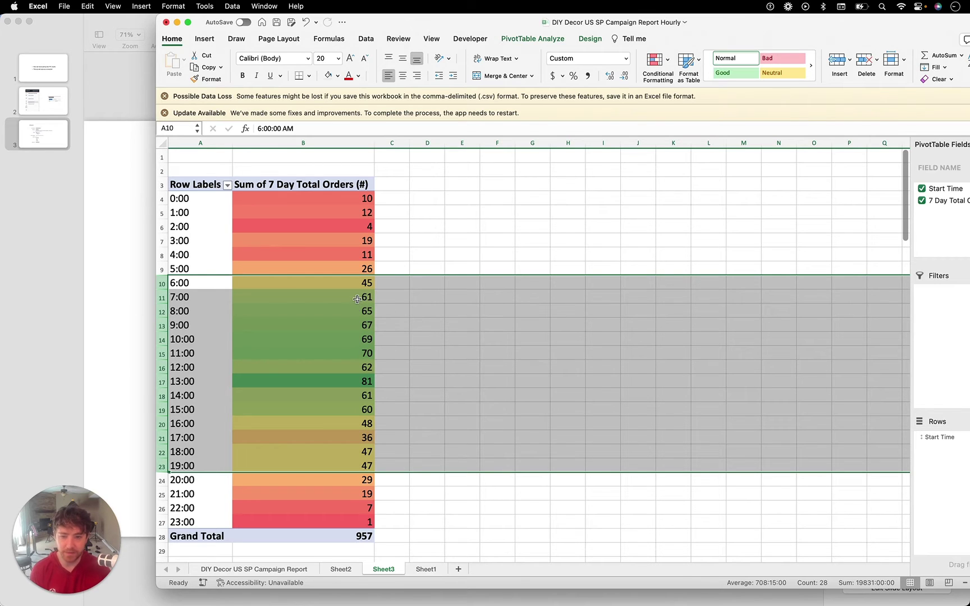
{"action": "left_click", "coordinate": [159, 267]}
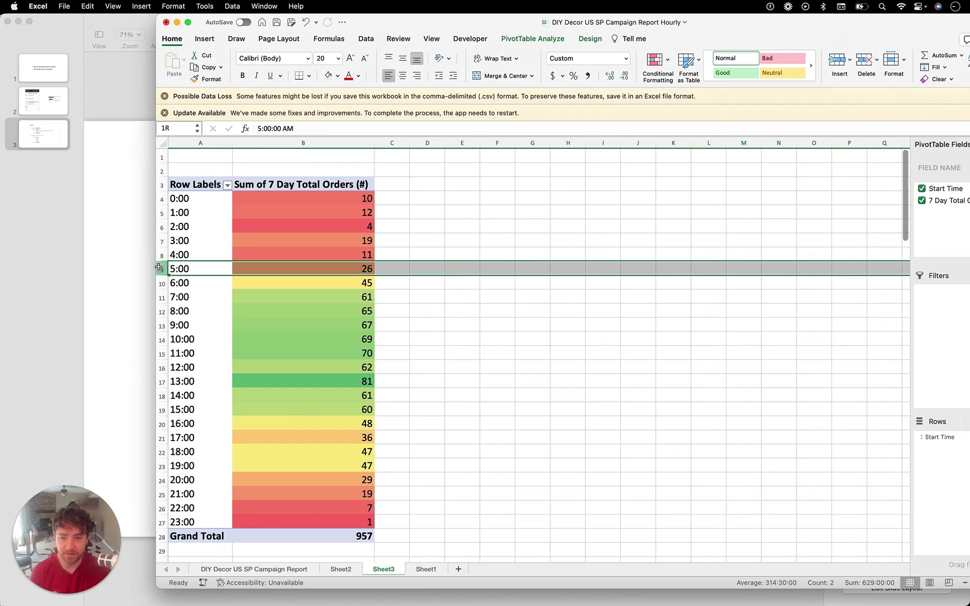
{"action": "left_click_drag", "start_coordinate": [158, 268], "coordinate": [146, 474]}
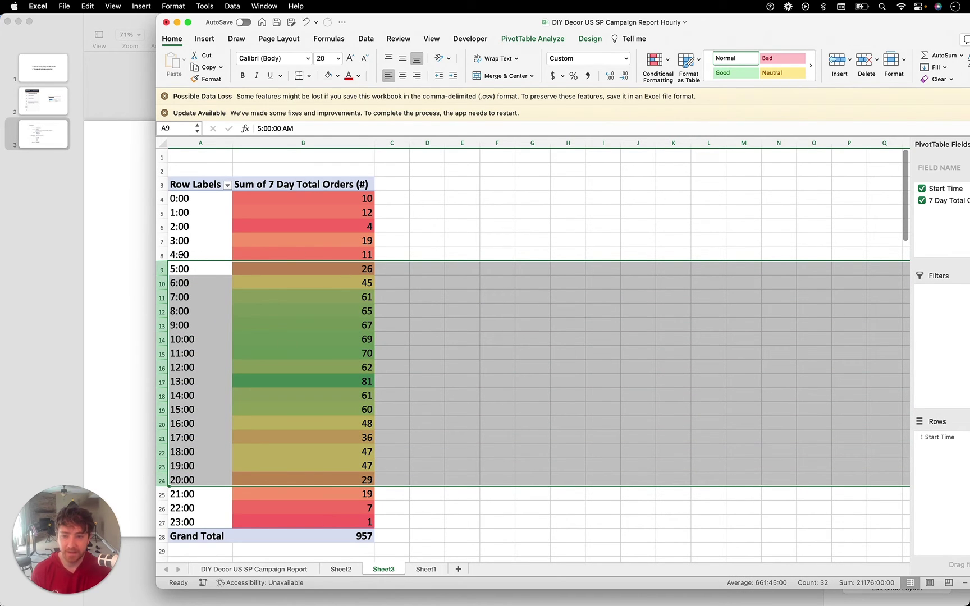
{"action": "left_click_drag", "start_coordinate": [181, 254], "coordinate": [293, 254]}
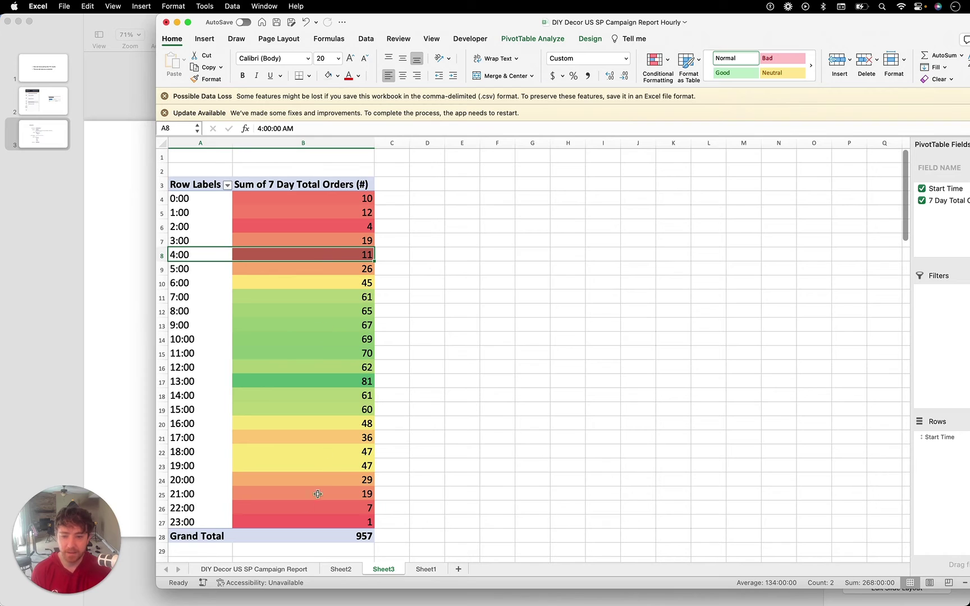
{"action": "left_click_drag", "start_coordinate": [190, 493], "coordinate": [325, 492]}
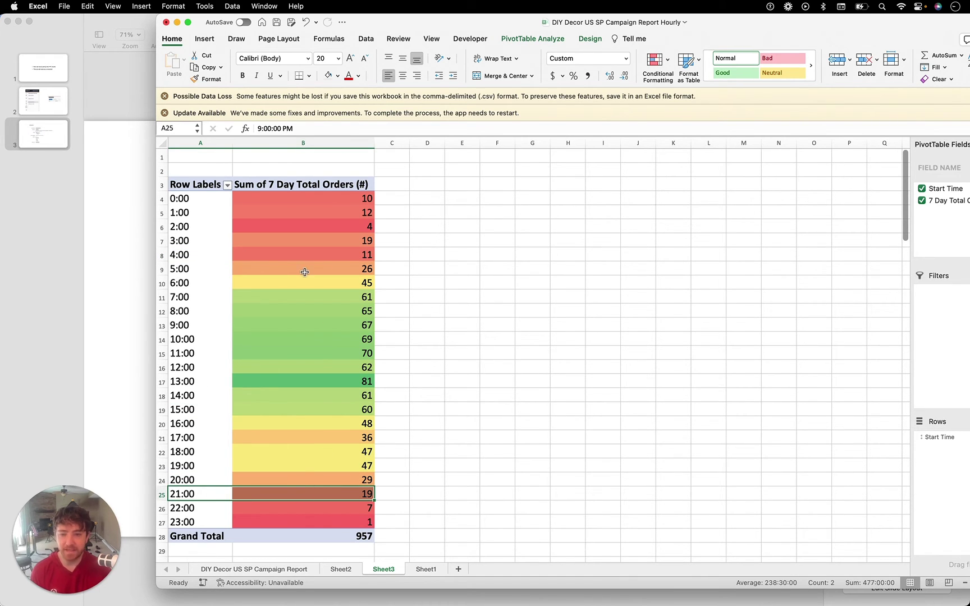
{"action": "left_click_drag", "start_coordinate": [162, 270], "coordinate": [166, 472]}
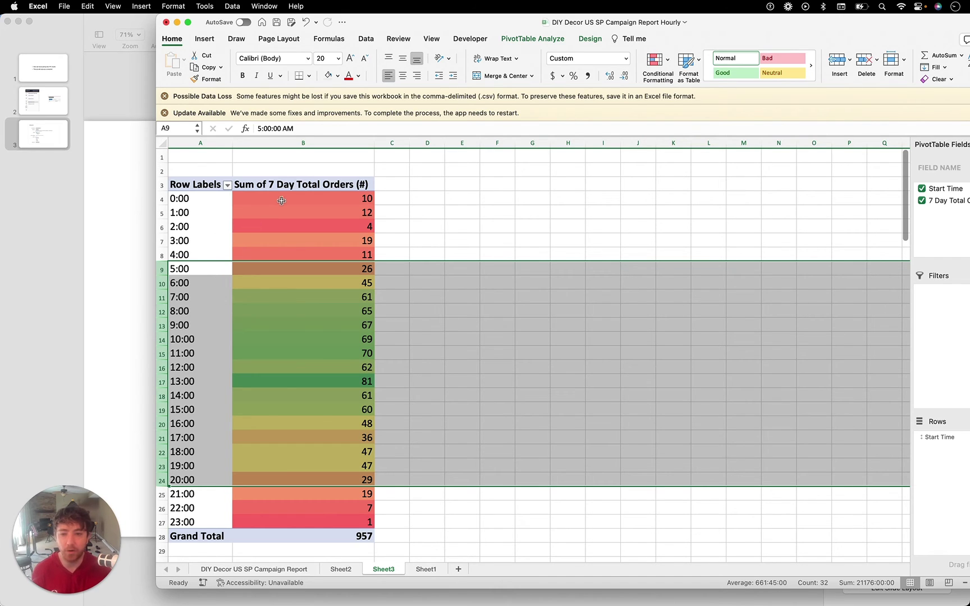
{"action": "left_click_drag", "start_coordinate": [280, 200], "coordinate": [303, 486]}
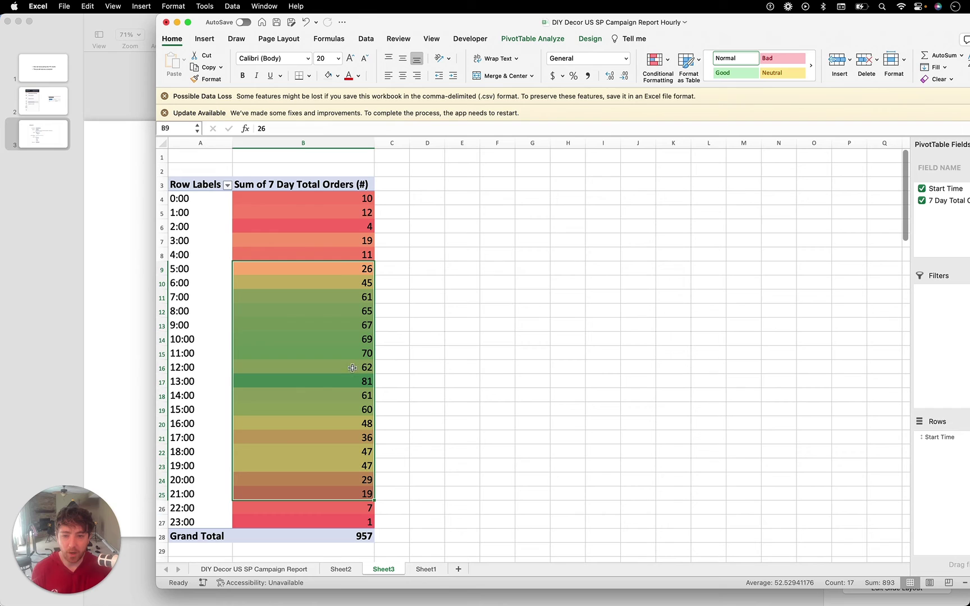
{"action": "left_click", "coordinate": [310, 204]}
{"action": "left_click_drag", "start_coordinate": [310, 203], "coordinate": [317, 251]}
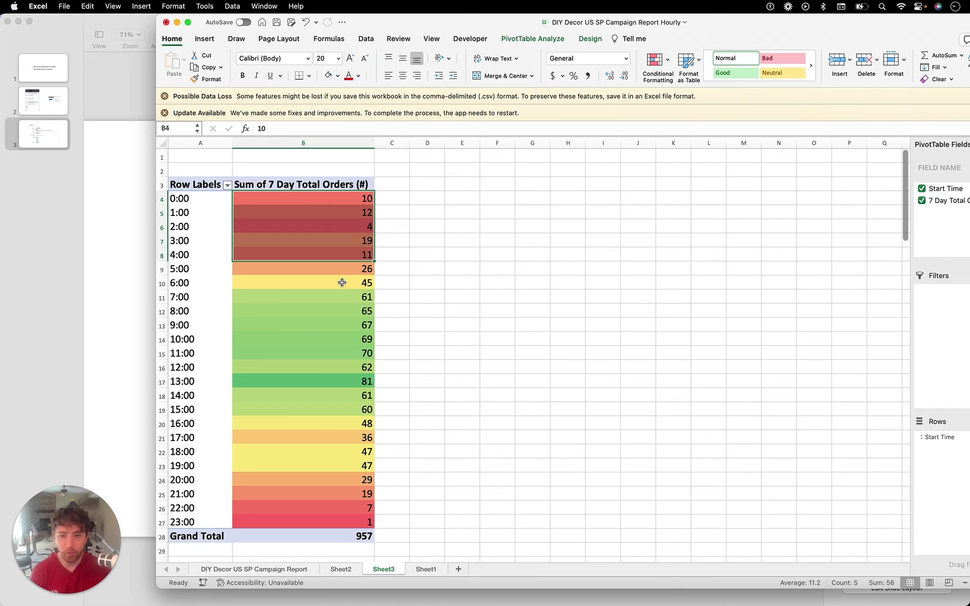
{"action": "left_click", "coordinate": [348, 204]}
{"action": "left_click_drag", "start_coordinate": [348, 205], "coordinate": [339, 255]}
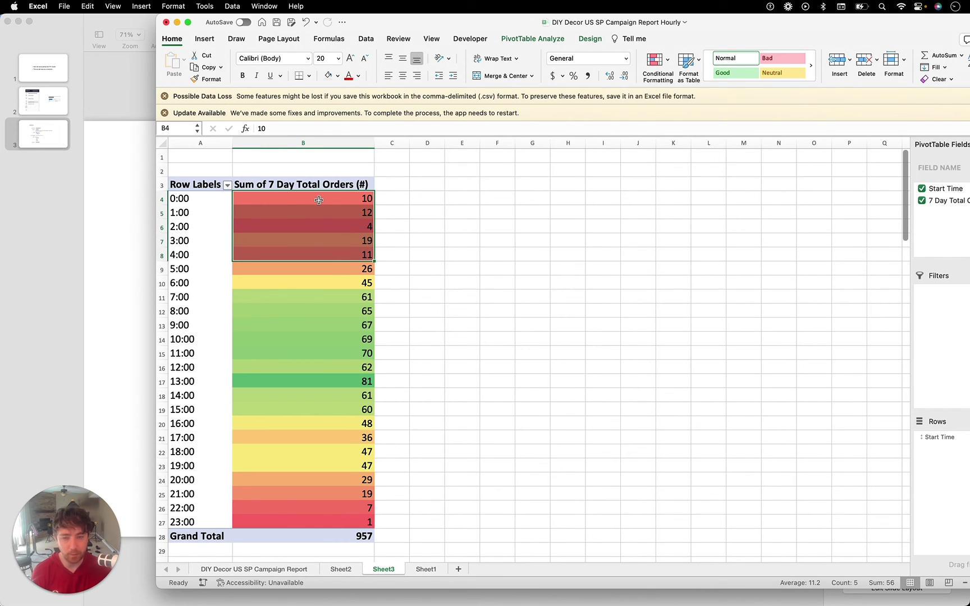
{"action": "left_click_drag", "start_coordinate": [320, 202], "coordinate": [316, 249]}
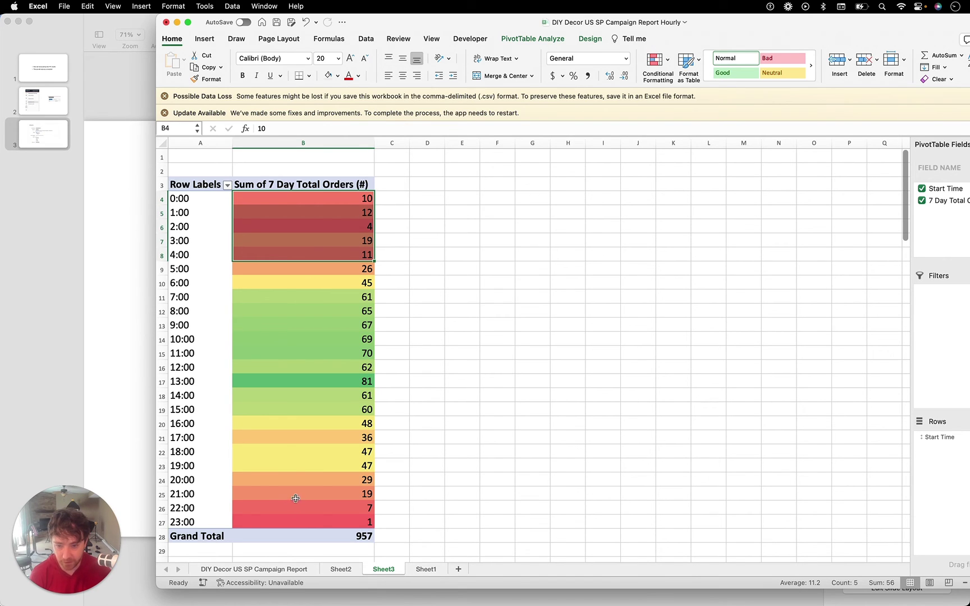
{"action": "left_click", "coordinate": [181, 492]}
{"action": "left_click_drag", "start_coordinate": [182, 492], "coordinate": [182, 515]}
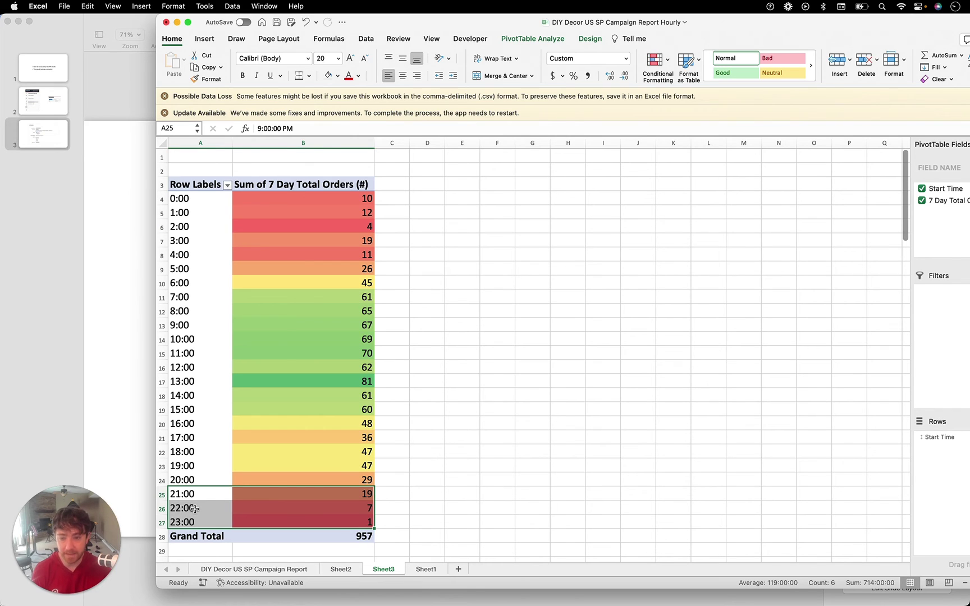
{"action": "left_click", "coordinate": [206, 257]}
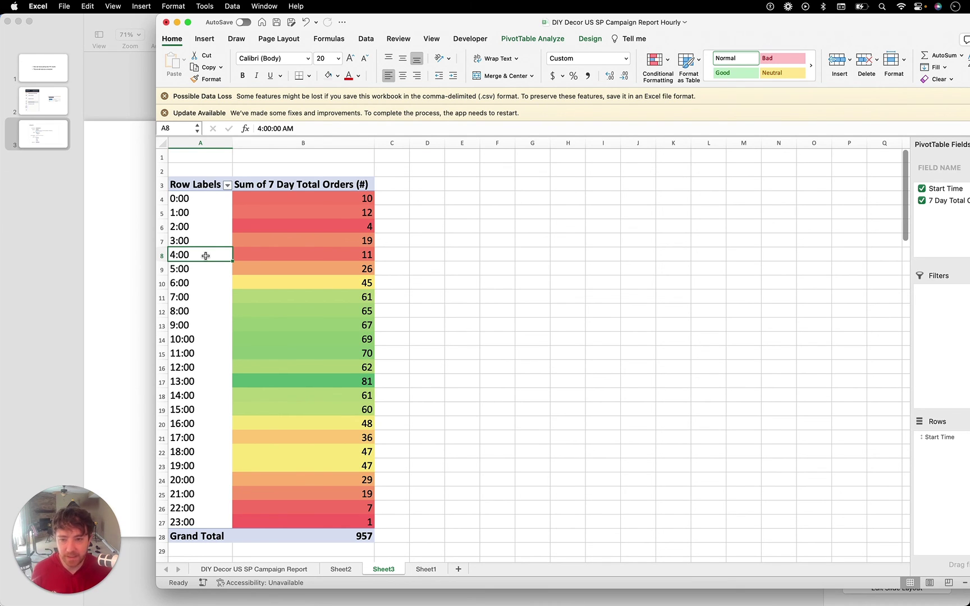
In YouTube Studio, open analytics for the top Amazon PPC bid-changing video.
{"action": "key", "text": "super+Tab"}
{"action": "key", "text": "super+Tab"}
{"action": "key", "text": "super+Tab"}
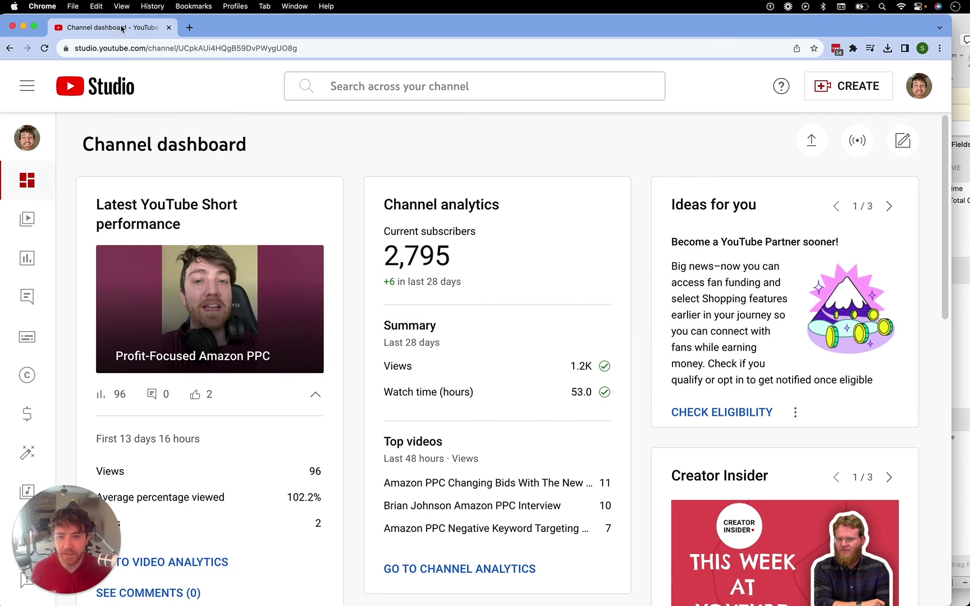
{"action": "scroll", "coordinate": [528, 296], "scroll_direction": "down", "scroll_amount": 3}
{"action": "scroll", "coordinate": [558, 334], "scroll_direction": "up", "scroll_amount": 2}
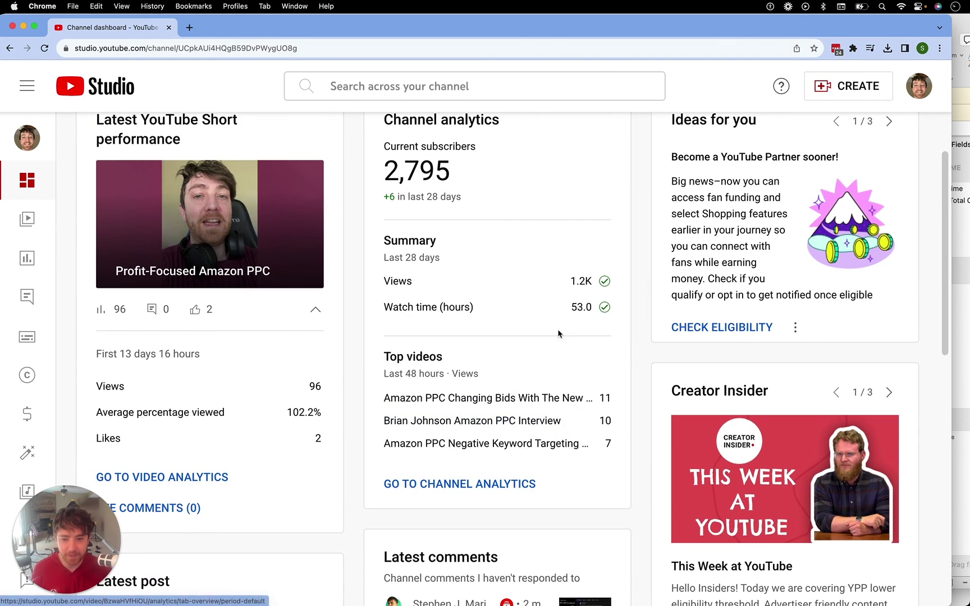
{"action": "left_click", "coordinate": [501, 401]}
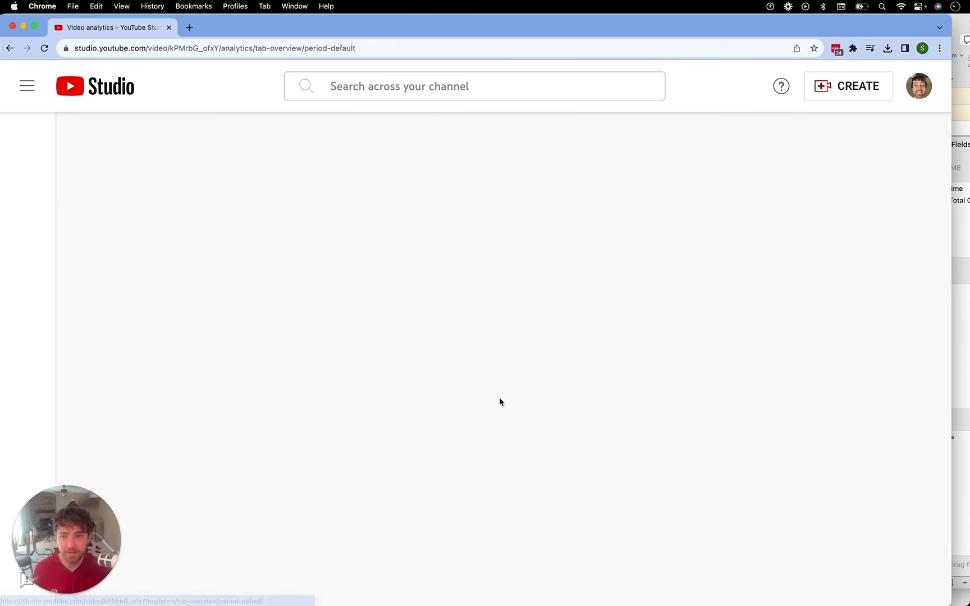
Open that video's YouTube watch page in a new tab.
{"action": "scroll", "coordinate": [381, 296], "scroll_direction": "down", "scroll_amount": 9}
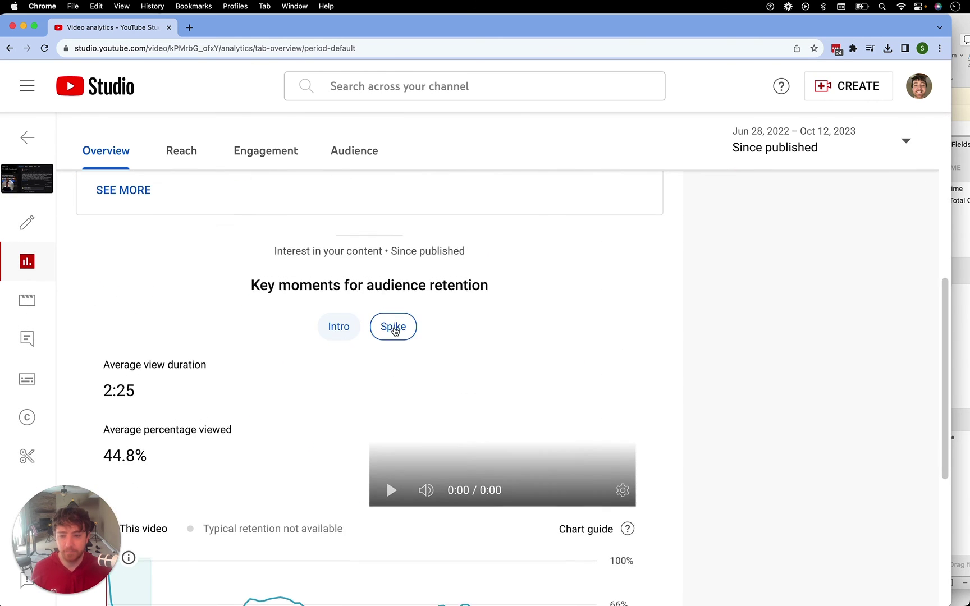
{"action": "scroll", "coordinate": [384, 336], "scroll_direction": "up", "scroll_amount": 3}
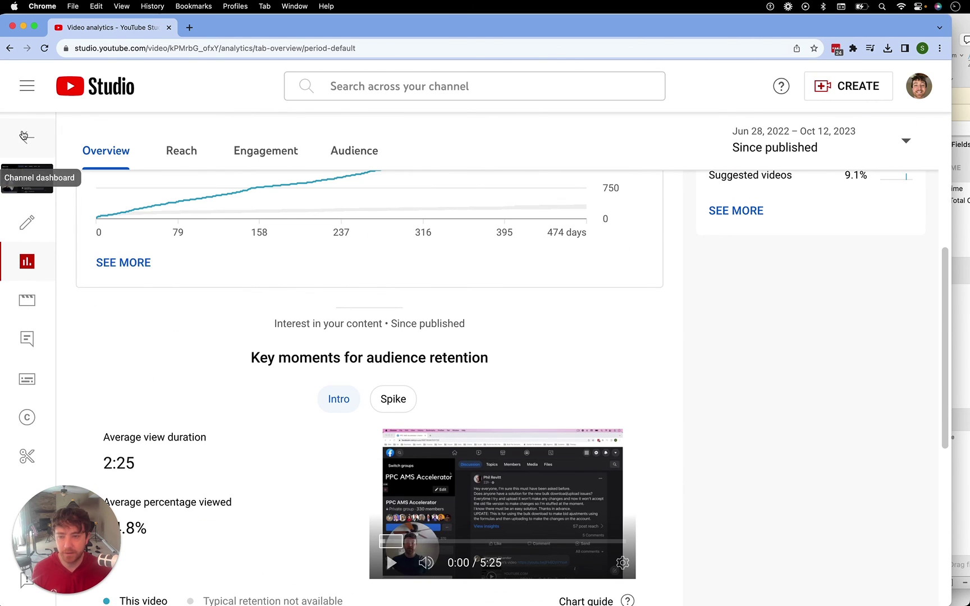
{"action": "left_click", "coordinate": [29, 182]}
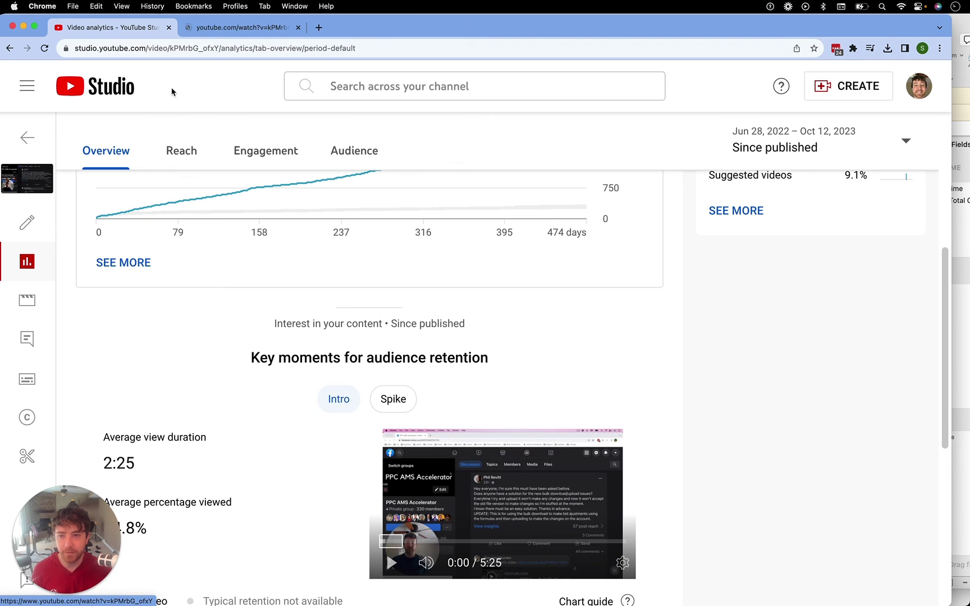
{"action": "left_click", "coordinate": [219, 30]}
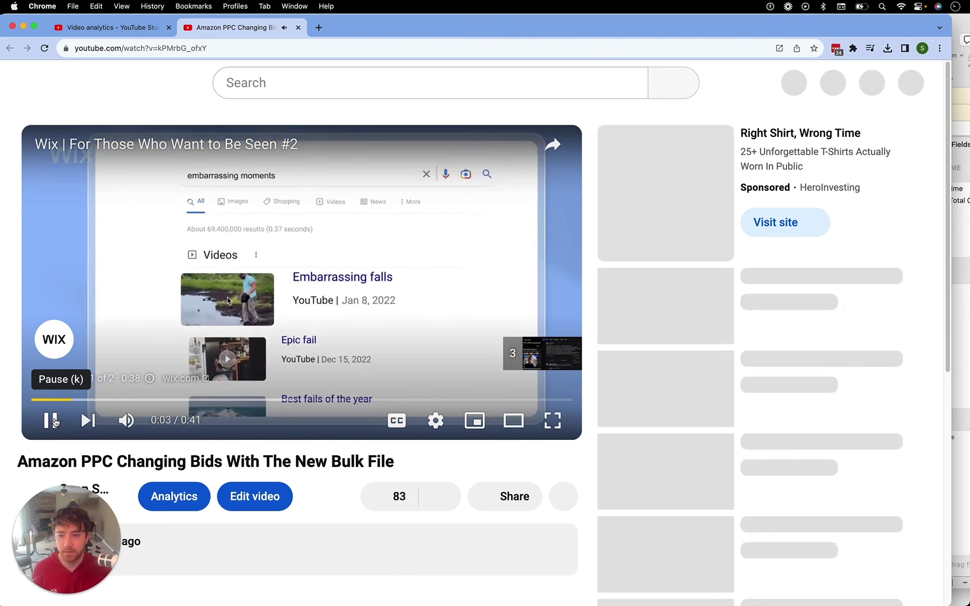
{"action": "left_click", "coordinate": [52, 421]}
{"action": "scroll", "coordinate": [279, 387], "scroll_direction": "down", "scroll_amount": 3}
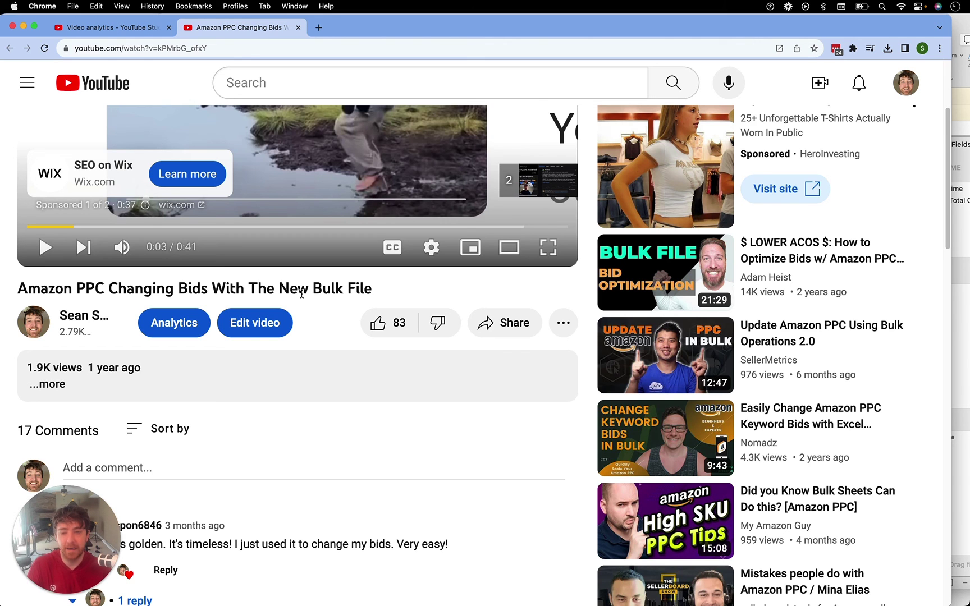
{"action": "scroll", "coordinate": [301, 292], "scroll_direction": "up", "scroll_amount": 5}
{"action": "left_click", "coordinate": [87, 31]}
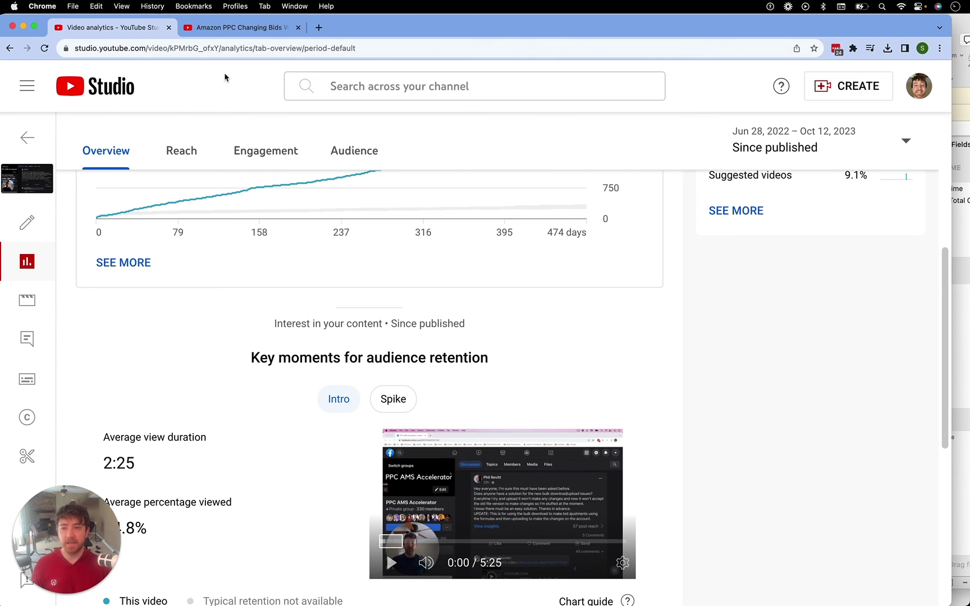
{"action": "key", "text": "super+Tab"}
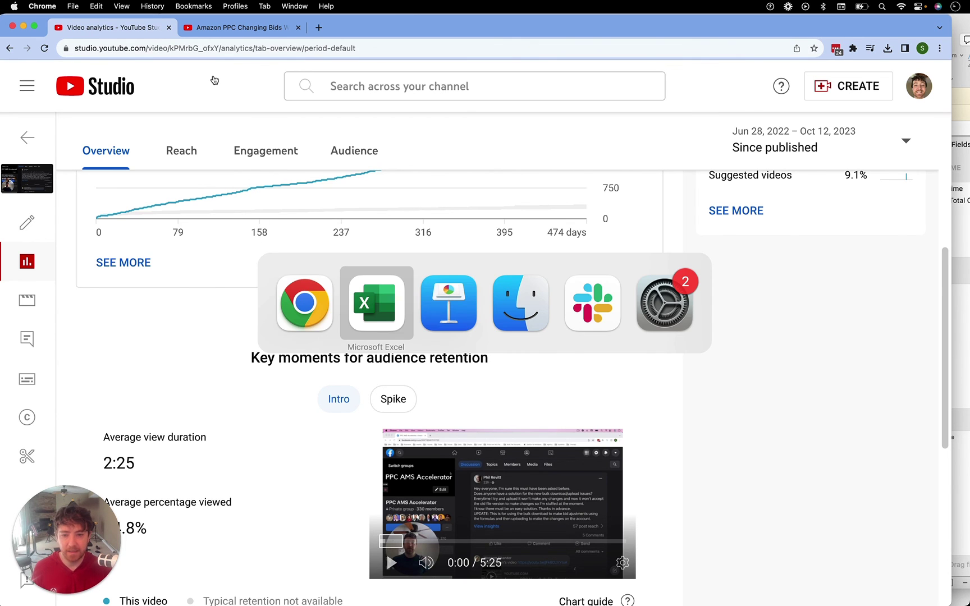
Switch back to Keynote showing the dayparting presentation's Configuration slide.
{"action": "key", "text": "super+Tab"}
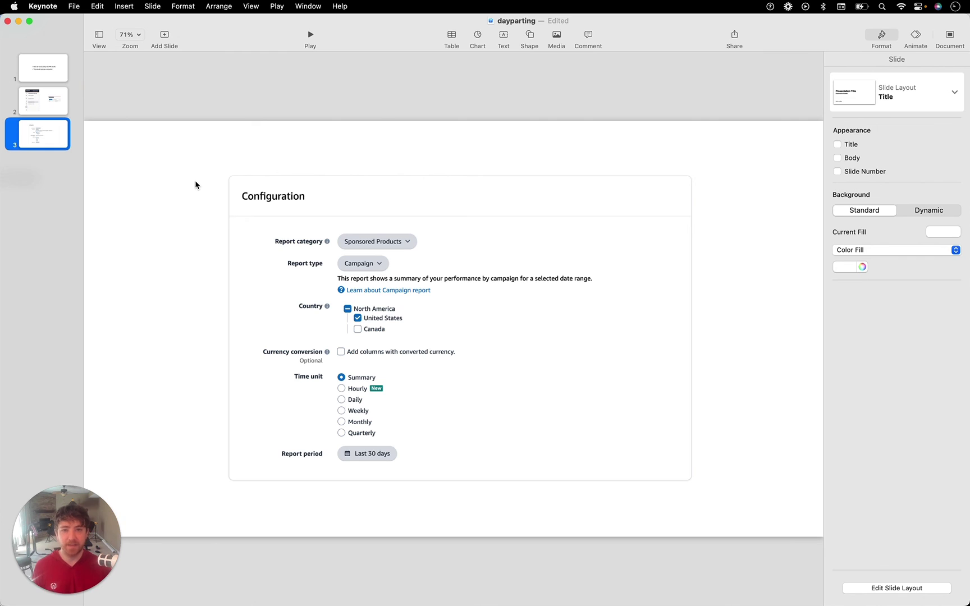